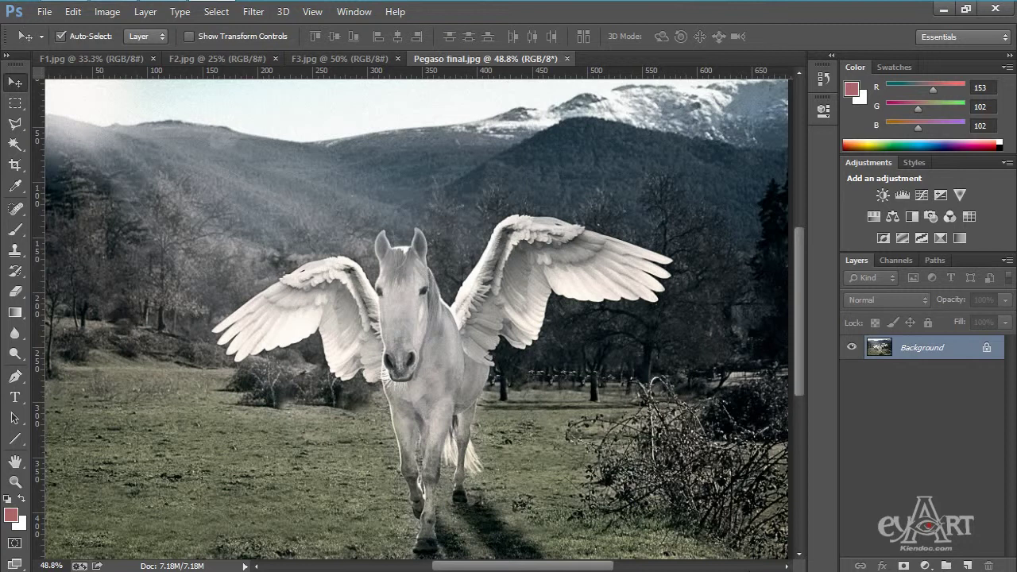
- Close the Pegaso final.jpg image and select the swan's body and spread wing in F3.jpg with the Quick Selection tool
{"action": "left_click", "coordinate": [567, 59]}
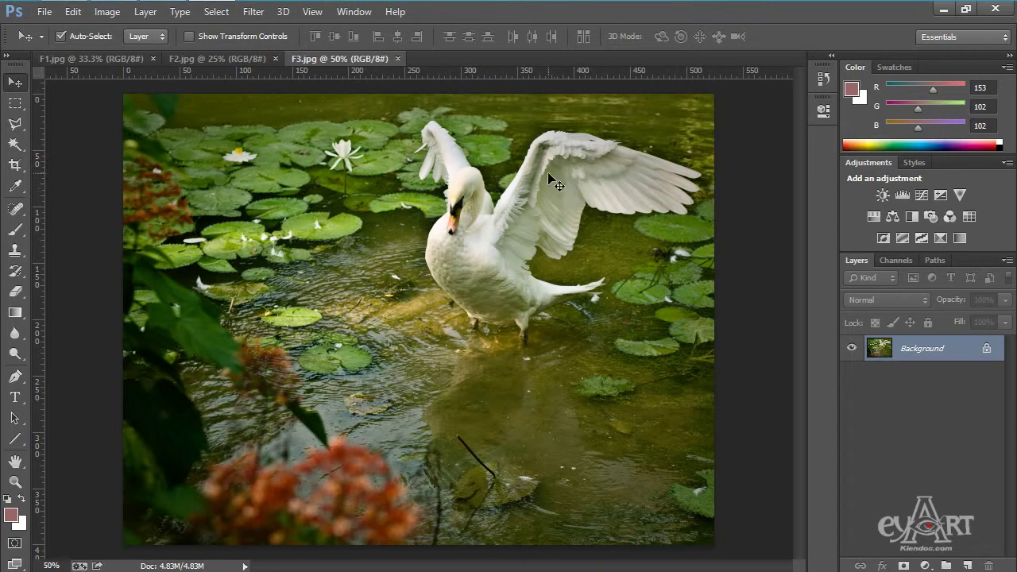
{"action": "scroll", "coordinate": [556, 184], "scroll_direction": "up", "scroll_amount": 4}
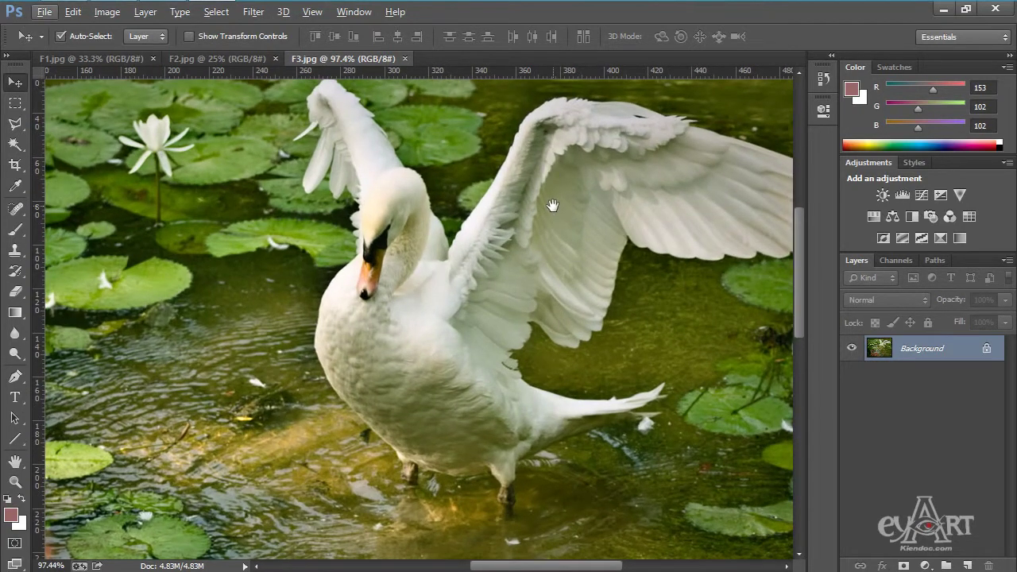
{"action": "left_click_drag", "start_coordinate": [552, 205], "coordinate": [413, 266]}
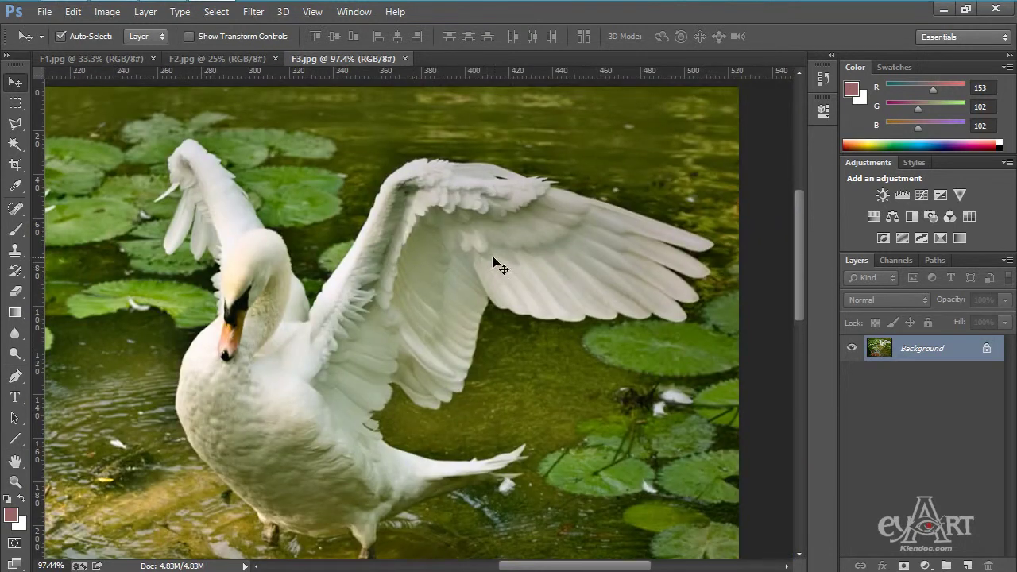
{"action": "left_click_drag", "start_coordinate": [14, 144], "coordinate": [76, 146]}
{"action": "mouse_move", "coordinate": [389, 213]}
{"action": "left_mouse_down"}
{"action": "mouse_move", "coordinate": [429, 189]}
{"action": "mouse_move", "coordinate": [474, 191]}
{"action": "mouse_move", "coordinate": [562, 229]}
{"action": "mouse_move", "coordinate": [442, 268]}
{"action": "left_mouse_up"}
{"action": "mouse_move", "coordinate": [425, 323]}
{"action": "left_mouse_down"}
{"action": "mouse_move", "coordinate": [405, 349]}
{"action": "mouse_move", "coordinate": [328, 372]}
{"action": "mouse_move", "coordinate": [319, 347]}
{"action": "mouse_move", "coordinate": [257, 509]}
{"action": "mouse_move", "coordinate": [238, 497]}
{"action": "mouse_move", "coordinate": [312, 356]}
{"action": "left_mouse_up"}
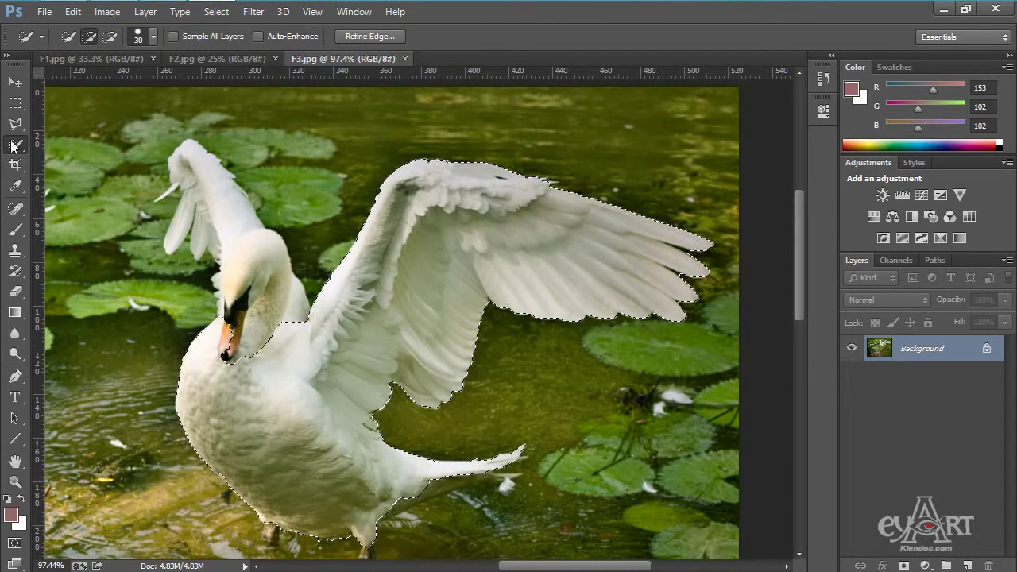
- Refine the swan selection's edge with Smart Radius enabled and a radius of 0.9 px
{"action": "left_click", "coordinate": [360, 37]}
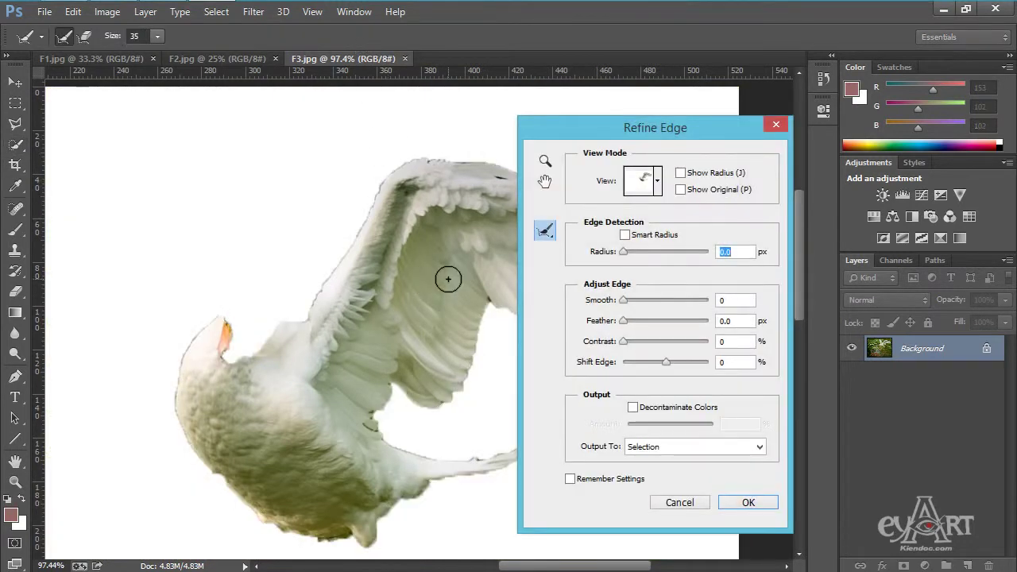
{"action": "left_click_drag", "start_coordinate": [628, 129], "coordinate": [841, 70]}
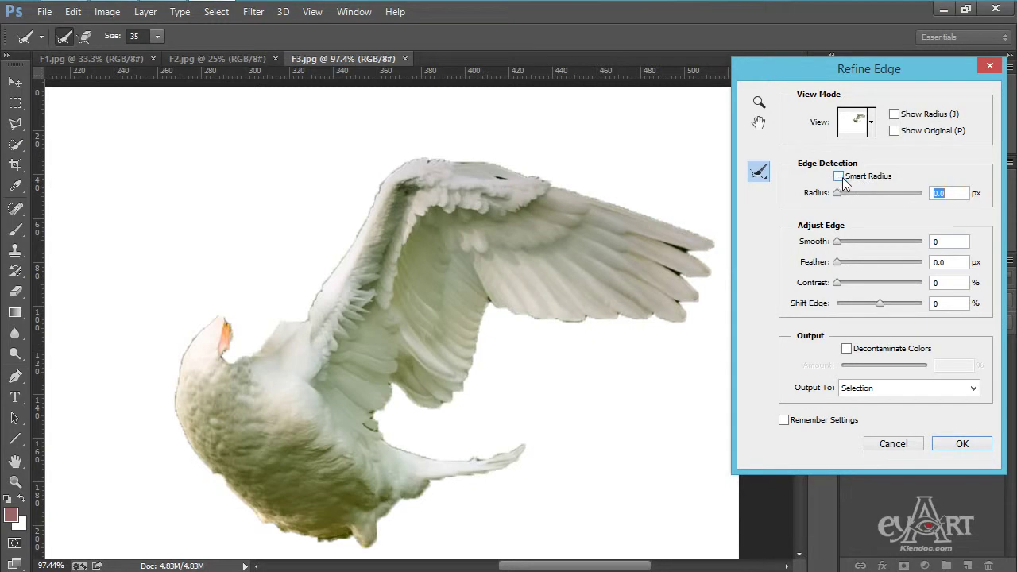
{"action": "left_click_drag", "start_coordinate": [836, 194], "coordinate": [842, 194]}
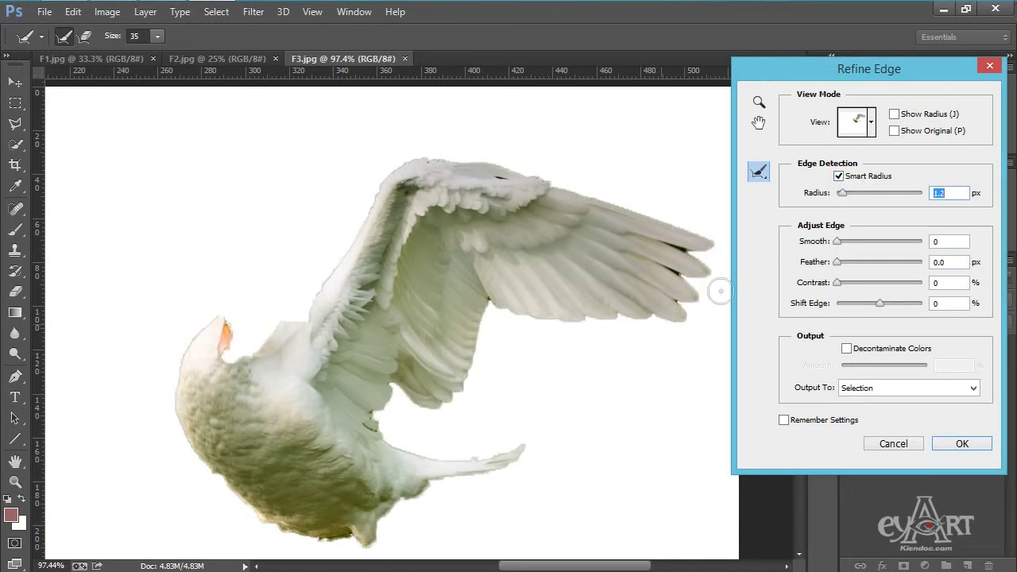
{"action": "mouse_move", "coordinate": [844, 192]}
{"action": "left_mouse_down"}
{"action": "mouse_move", "coordinate": [854, 194]}
{"action": "mouse_move", "coordinate": [841, 195]}
{"action": "left_mouse_up"}
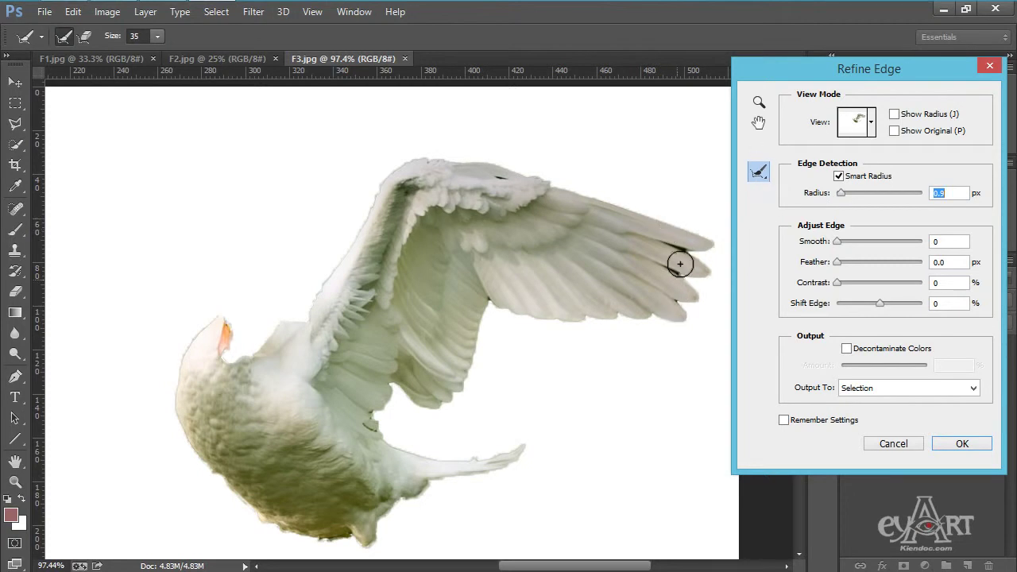
- Brush out the dark background remnants between the wing feathers and beside the swan's back, and apply the edge refinement
{"action": "mouse_move", "coordinate": [692, 251]}
{"action": "left_mouse_down"}
{"action": "mouse_move", "coordinate": [700, 269]}
{"action": "mouse_move", "coordinate": [676, 279]}
{"action": "left_mouse_up"}
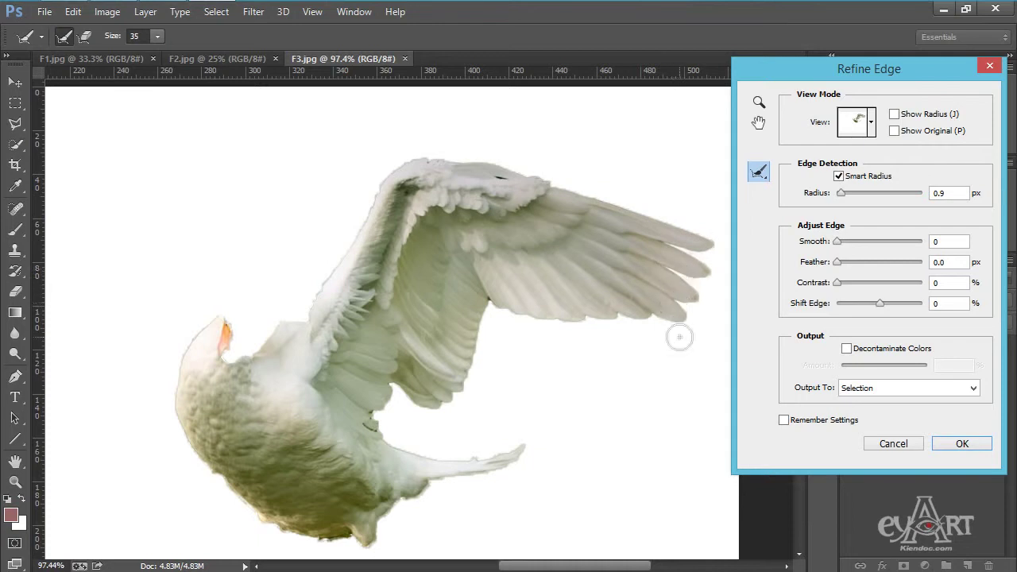
{"action": "left_click", "coordinate": [490, 303]}
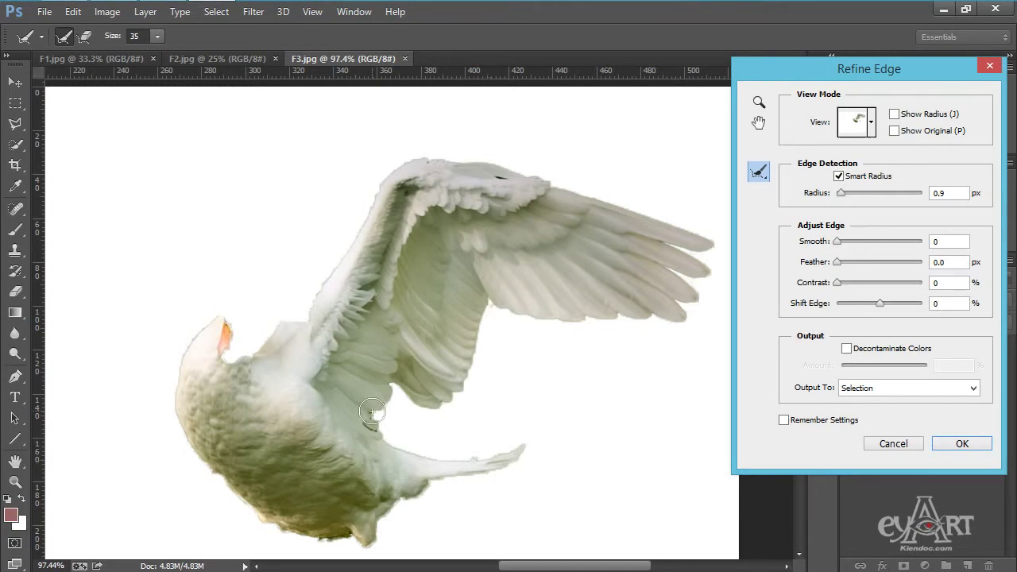
{"action": "mouse_move", "coordinate": [371, 414]}
{"action": "left_mouse_down"}
{"action": "mouse_move", "coordinate": [376, 424]}
{"action": "mouse_move", "coordinate": [365, 426]}
{"action": "mouse_move", "coordinate": [394, 454]}
{"action": "left_mouse_up"}
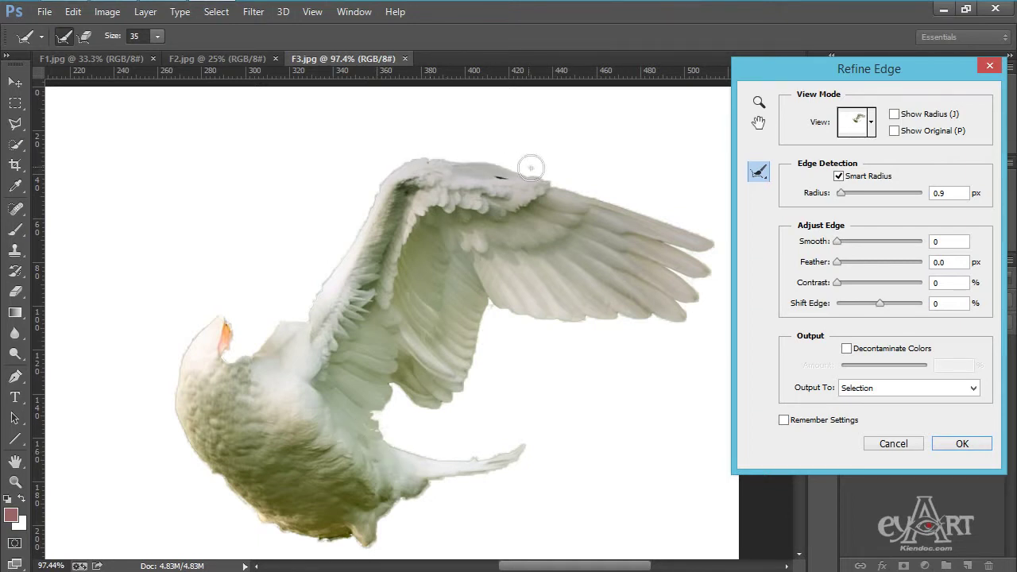
{"action": "mouse_move", "coordinate": [701, 227]}
{"action": "left_mouse_down"}
{"action": "mouse_move", "coordinate": [527, 169]}
{"action": "mouse_move", "coordinate": [417, 152]}
{"action": "mouse_move", "coordinate": [383, 169]}
{"action": "mouse_move", "coordinate": [310, 297]}
{"action": "mouse_move", "coordinate": [250, 351]}
{"action": "left_mouse_up"}
{"action": "left_click_drag", "start_coordinate": [933, 73], "coordinate": [922, 69]}
{"action": "left_click", "coordinate": [951, 440]}
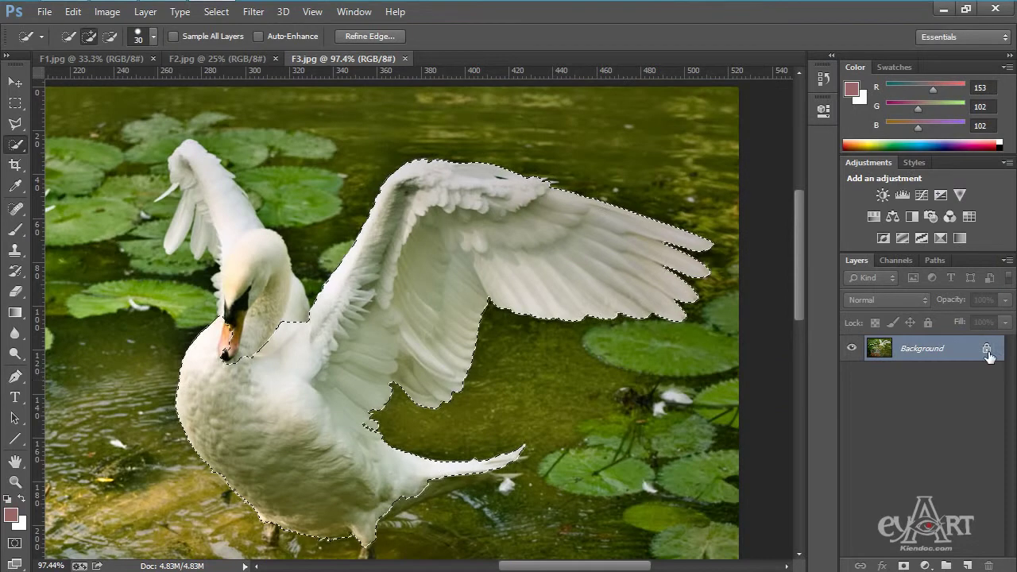
- Convert the locked Background of F3.jpg into an editable layer named Layer 0
{"action": "double_click", "coordinate": [988, 355]}
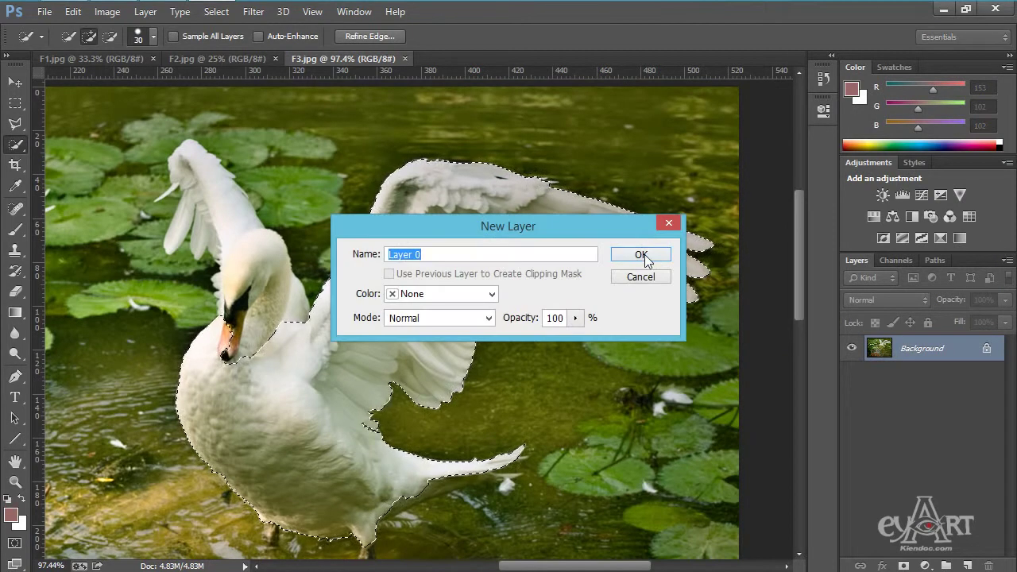
{"action": "left_click", "coordinate": [644, 223]}
{"action": "scroll", "coordinate": [491, 324], "scroll_direction": "down", "scroll_amount": 1}
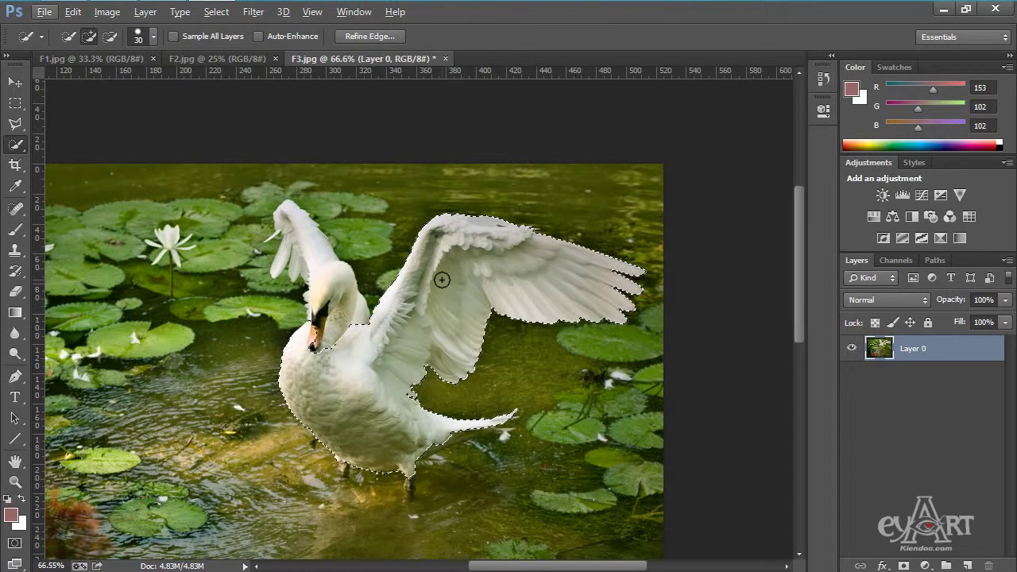
- Copy the selected swan into the F1.jpg landscape and close F3.jpg without saving
{"action": "left_click", "coordinate": [12, 82]}
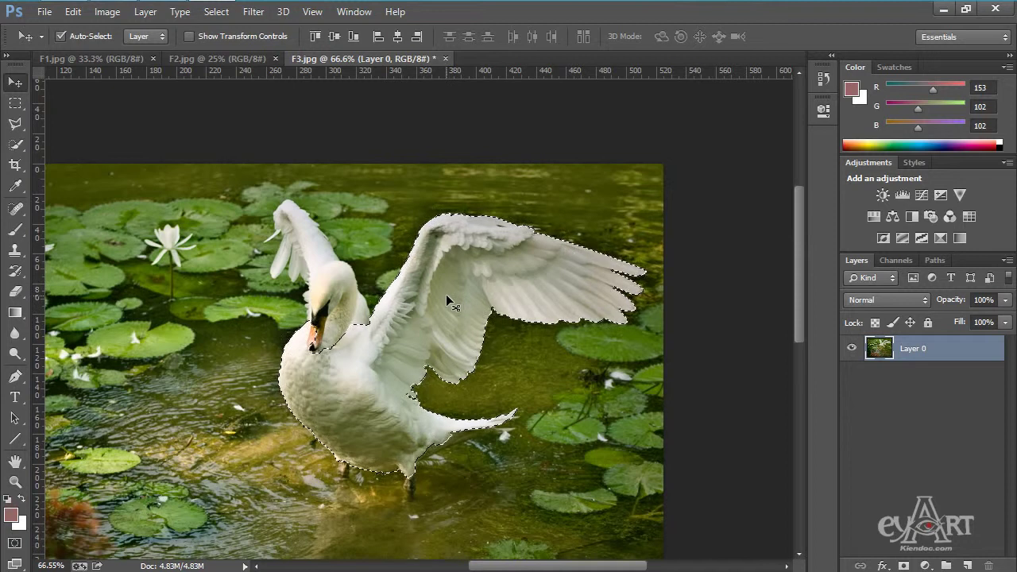
{"action": "left_click_drag", "start_coordinate": [445, 301], "coordinate": [471, 356]}
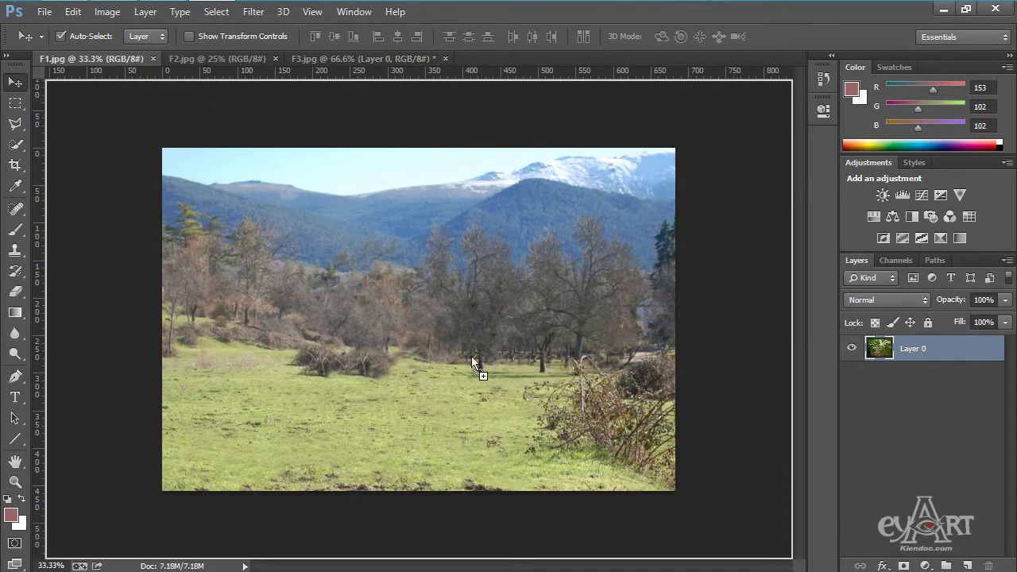
{"action": "left_click_drag", "start_coordinate": [345, 356], "coordinate": [310, 329]}
{"action": "left_click", "coordinate": [409, 56]}
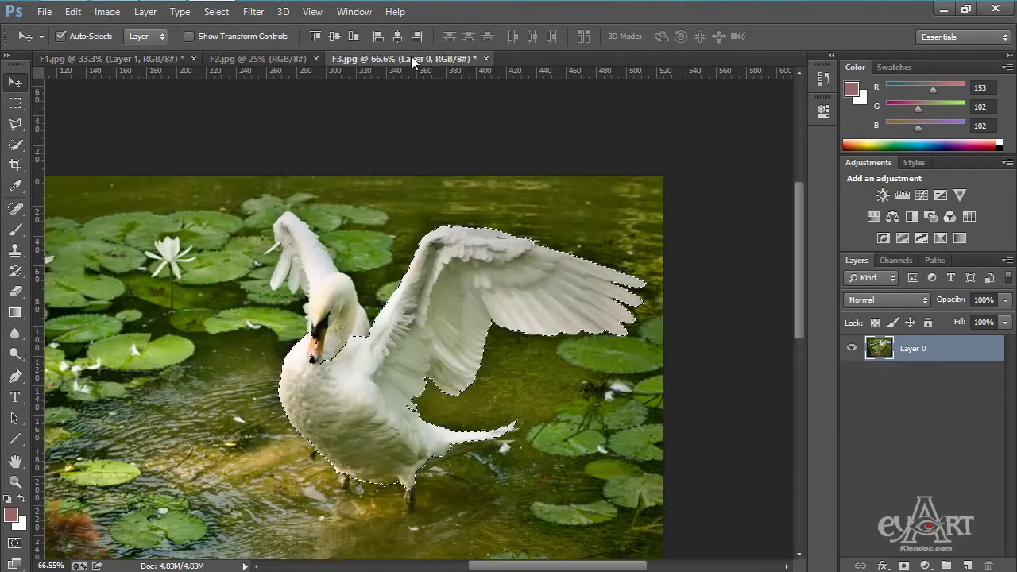
{"action": "left_click", "coordinate": [486, 58]}
{"action": "left_click", "coordinate": [512, 232]}
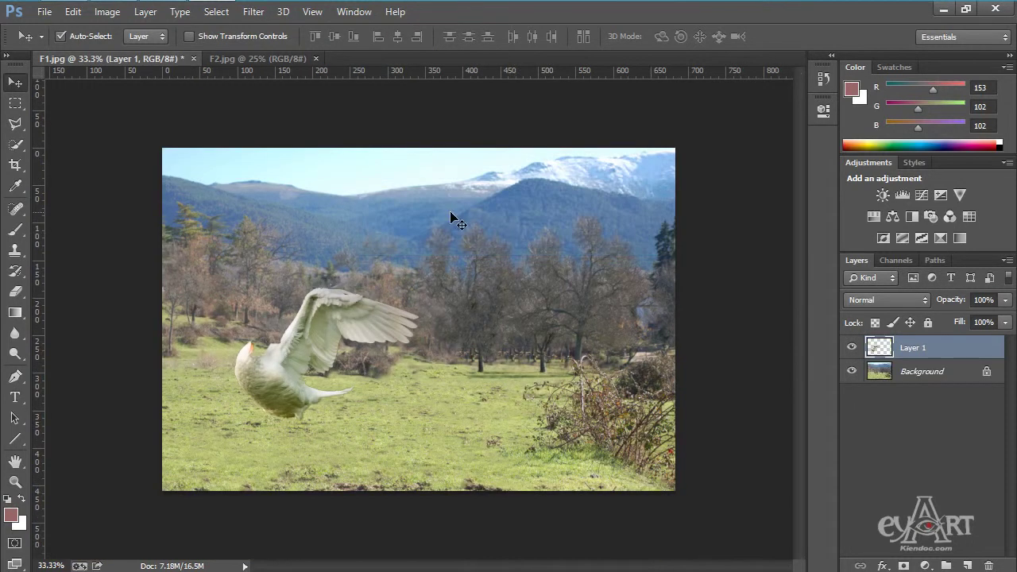
- Switch to F2.jpg and roughly select the white horse from head to hooves with the Quick Selection tool
{"action": "left_click", "coordinate": [274, 59]}
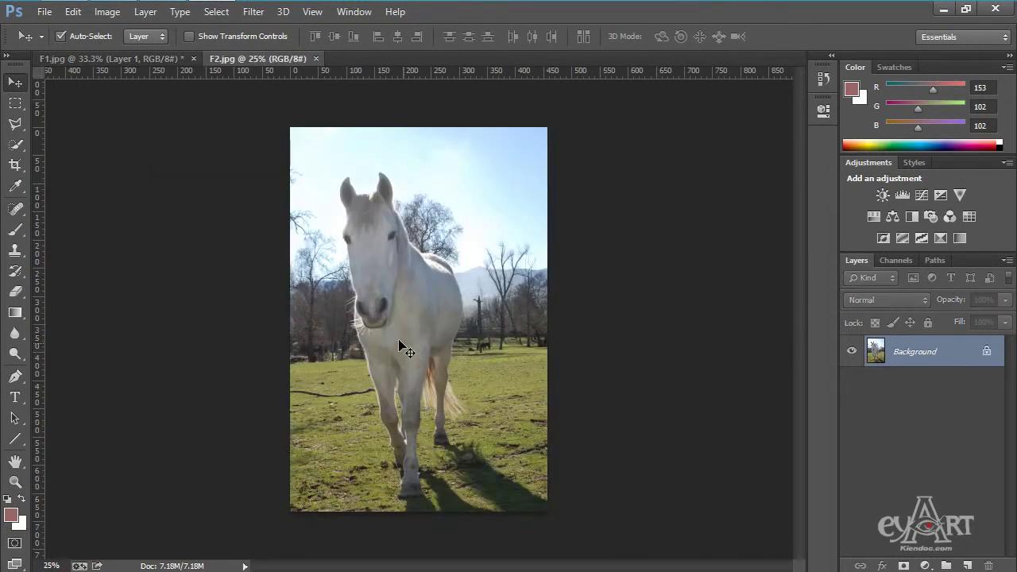
{"action": "scroll", "coordinate": [386, 332], "scroll_direction": "up", "scroll_amount": 1}
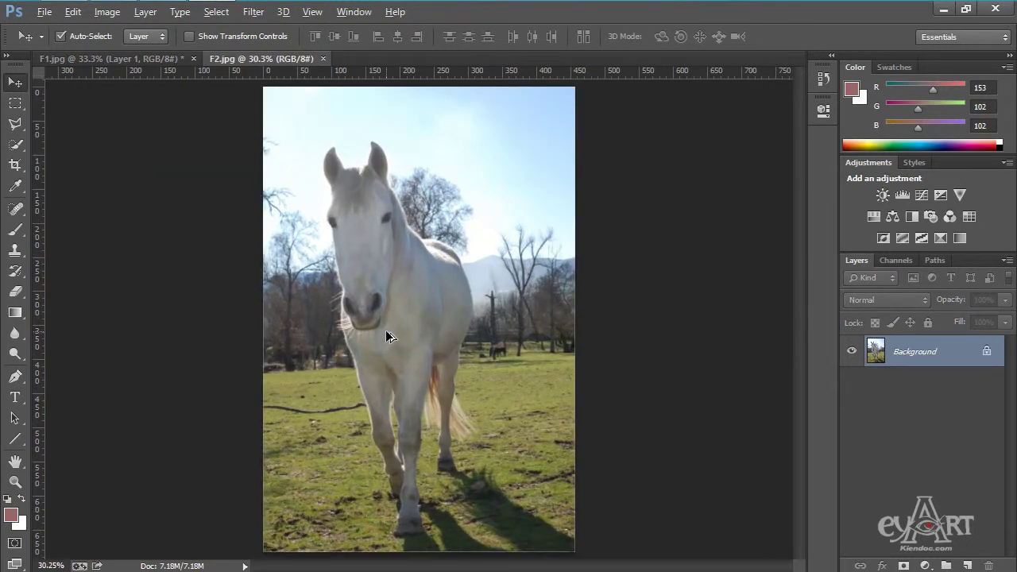
{"action": "left_click", "coordinate": [16, 147]}
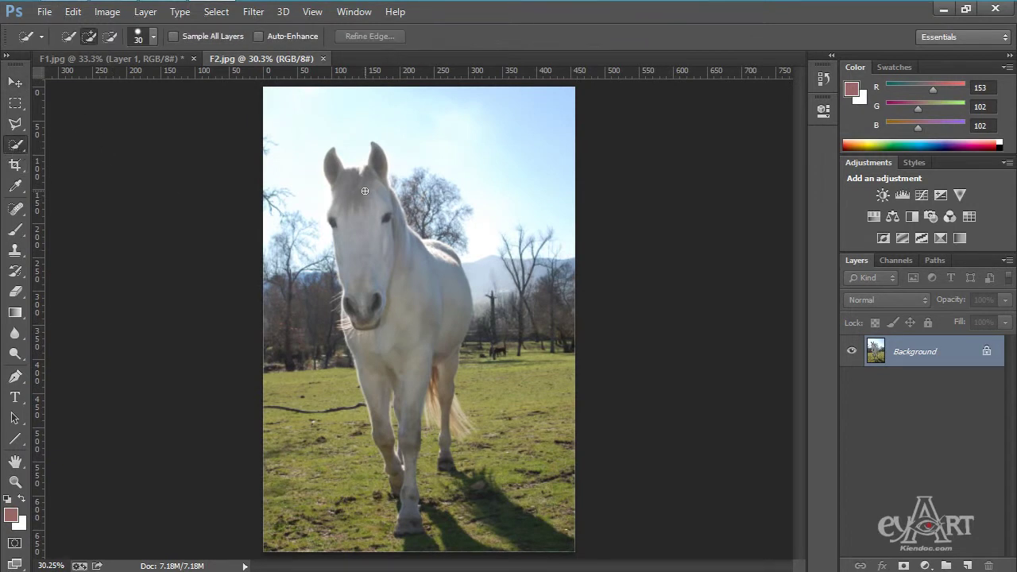
{"action": "mouse_move", "coordinate": [396, 237]}
{"action": "left_mouse_down"}
{"action": "mouse_move", "coordinate": [409, 260]}
{"action": "mouse_move", "coordinate": [450, 275]}
{"action": "mouse_move", "coordinate": [448, 264]}
{"action": "mouse_move", "coordinate": [465, 304]}
{"action": "mouse_move", "coordinate": [443, 407]}
{"action": "mouse_move", "coordinate": [456, 469]}
{"action": "mouse_move", "coordinate": [413, 460]}
{"action": "mouse_move", "coordinate": [406, 440]}
{"action": "mouse_move", "coordinate": [410, 511]}
{"action": "left_mouse_up"}
{"action": "scroll", "coordinate": [410, 516], "scroll_direction": "up", "scroll_amount": 5}
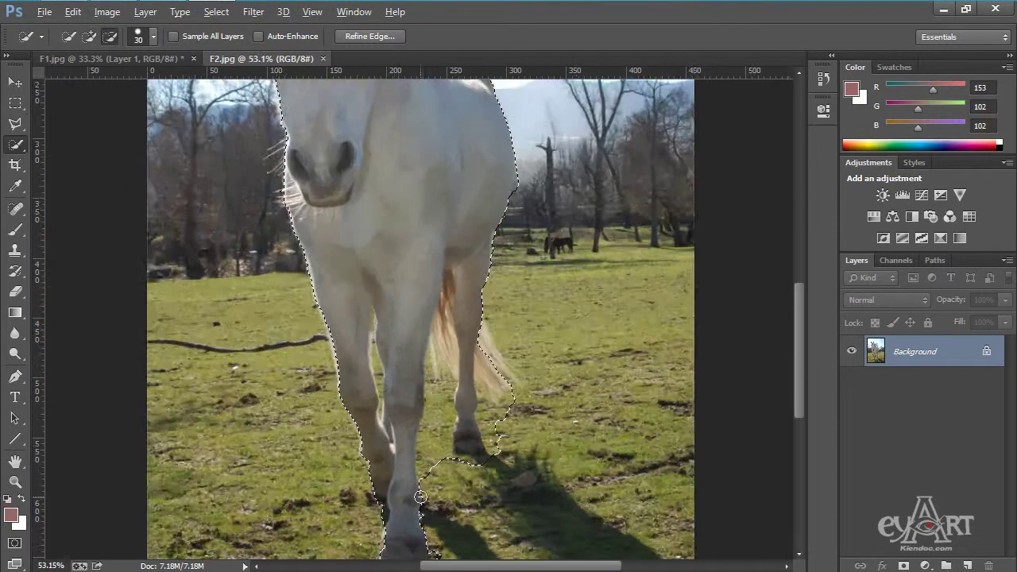
- Subtract the shadowed grass below the horse's front hoof from the selection
{"action": "left_click_drag", "start_coordinate": [412, 504], "coordinate": [424, 537]}
{"action": "left_click_drag", "start_coordinate": [489, 475], "coordinate": [482, 453]}
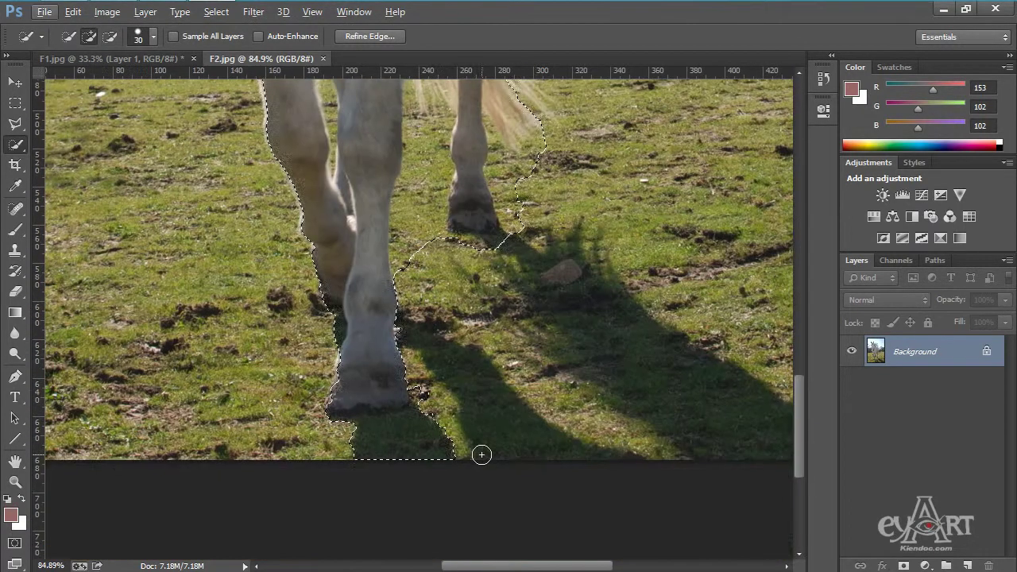
{"action": "key", "text": "alt"}
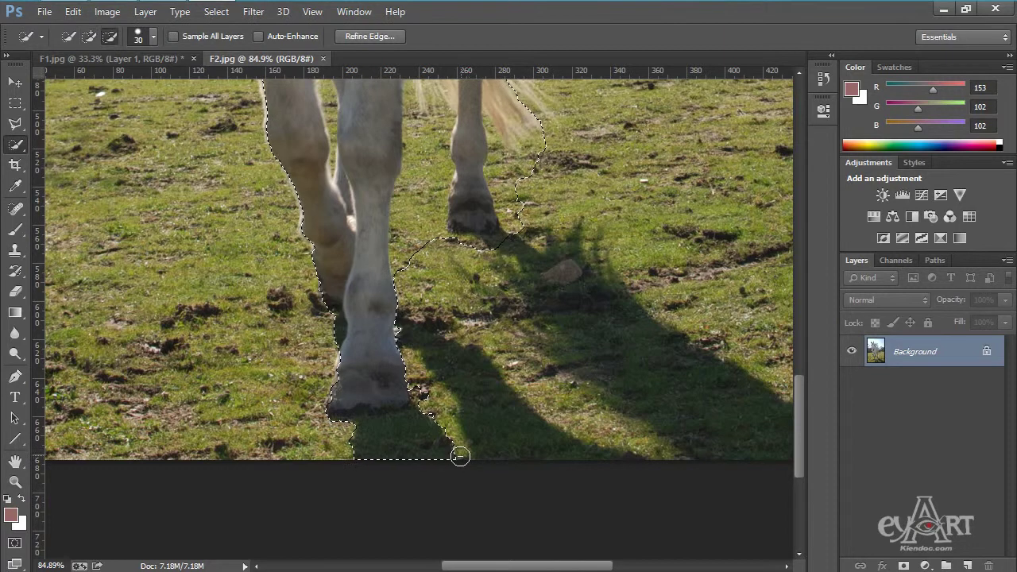
{"action": "left_click_drag", "start_coordinate": [439, 450], "coordinate": [440, 432]}
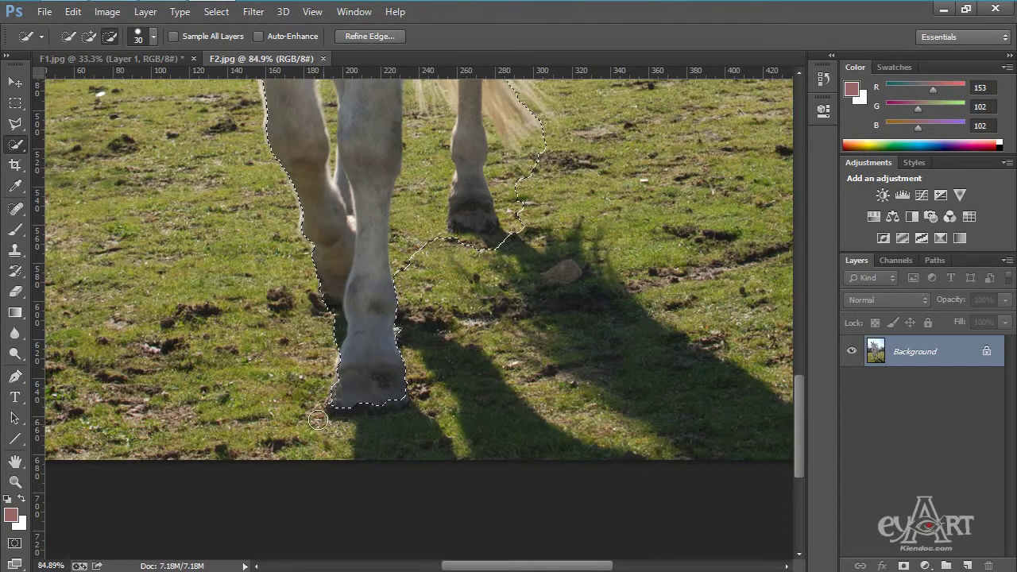
- Refine the selection around the raised front hoof, removing the shadowed grass beside the standing leg
{"action": "left_click_drag", "start_coordinate": [363, 245], "coordinate": [386, 324]}
{"action": "key", "text": "alt"}
{"action": "scroll", "coordinate": [389, 408], "scroll_direction": "up", "scroll_amount": 3}
{"action": "left_click", "coordinate": [336, 403]}
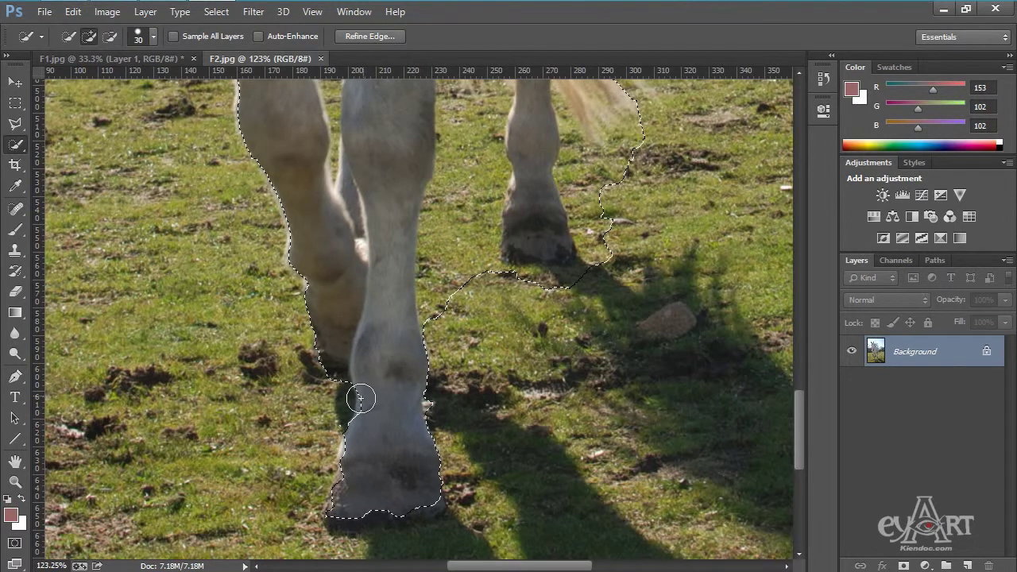
{"action": "key", "text": "alt"}
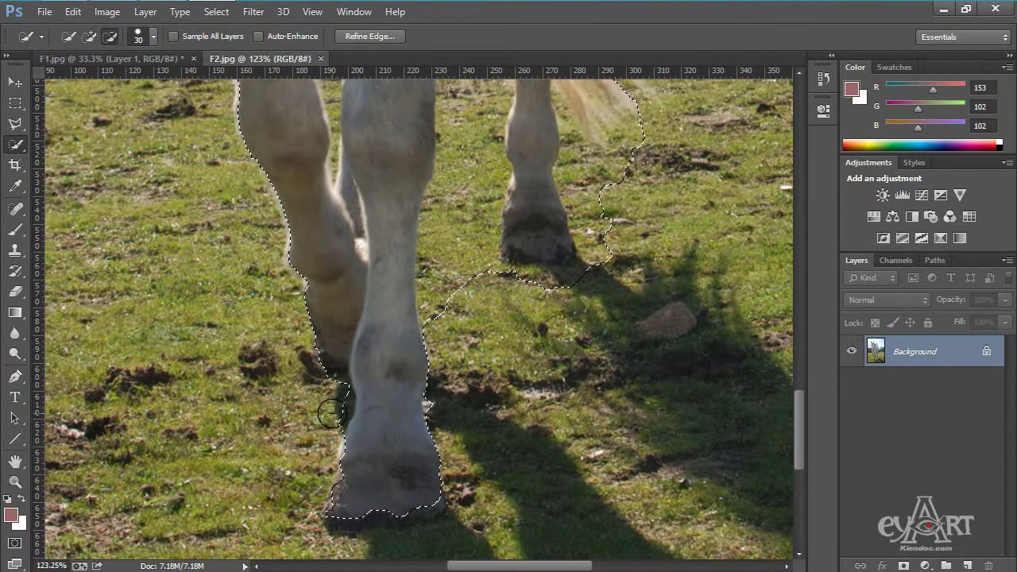
- Subtract the grass between the front and hind legs and around the hind hoof from the horse selection
{"action": "mouse_move", "coordinate": [545, 268]}
{"action": "left_mouse_down"}
{"action": "mouse_move", "coordinate": [522, 420]}
{"action": "mouse_move", "coordinate": [448, 467]}
{"action": "mouse_move", "coordinate": [511, 420]}
{"action": "mouse_move", "coordinate": [504, 436]}
{"action": "mouse_move", "coordinate": [476, 436]}
{"action": "mouse_move", "coordinate": [500, 421]}
{"action": "mouse_move", "coordinate": [399, 442]}
{"action": "left_mouse_up"}
{"action": "key", "text": "alt"}
{"action": "left_click_drag", "start_coordinate": [398, 404], "coordinate": [394, 408]}
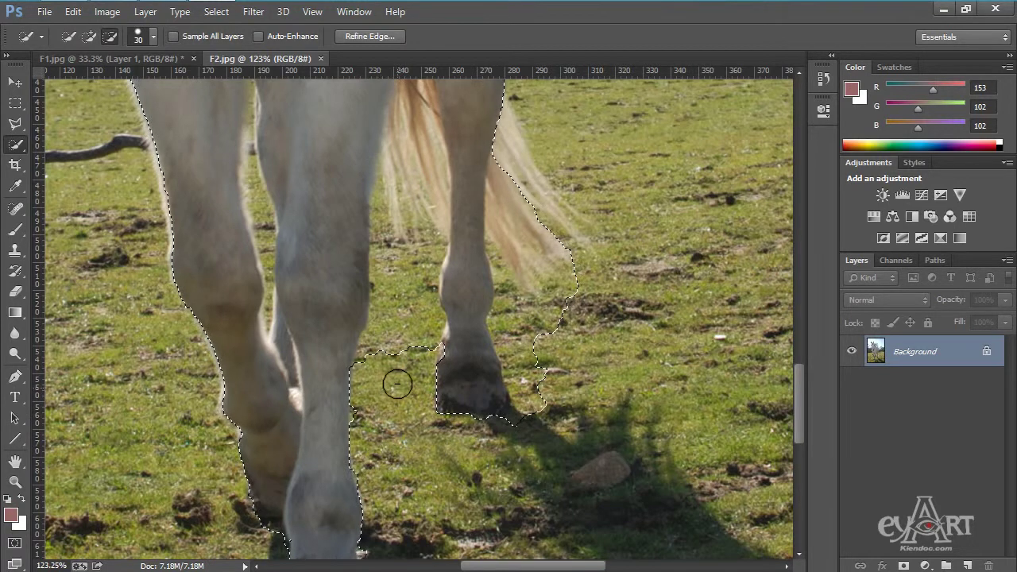
{"action": "left_click_drag", "start_coordinate": [394, 350], "coordinate": [400, 297]}
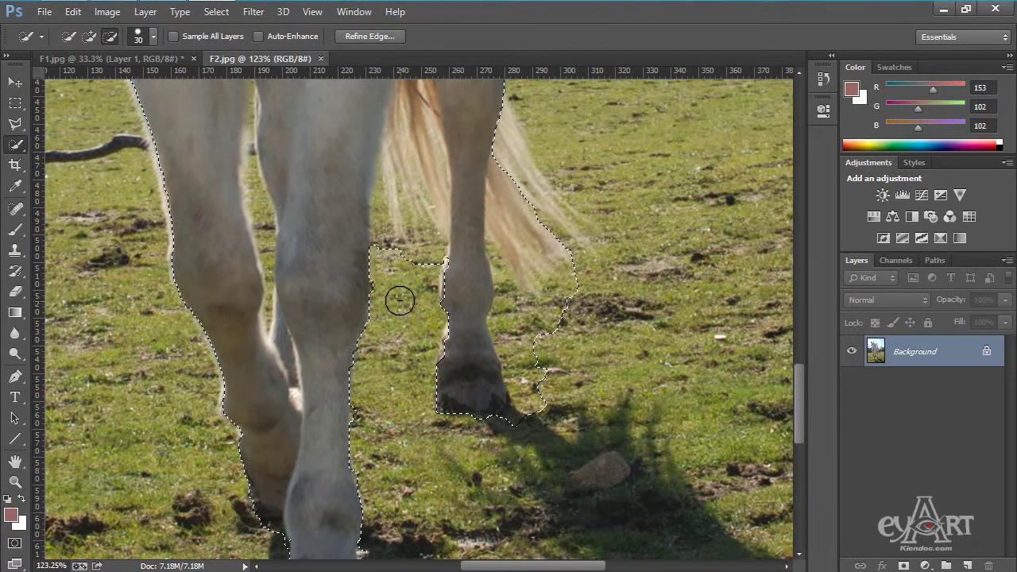
{"action": "left_click_drag", "start_coordinate": [452, 338], "coordinate": [353, 401]}
{"action": "key", "text": "alt"}
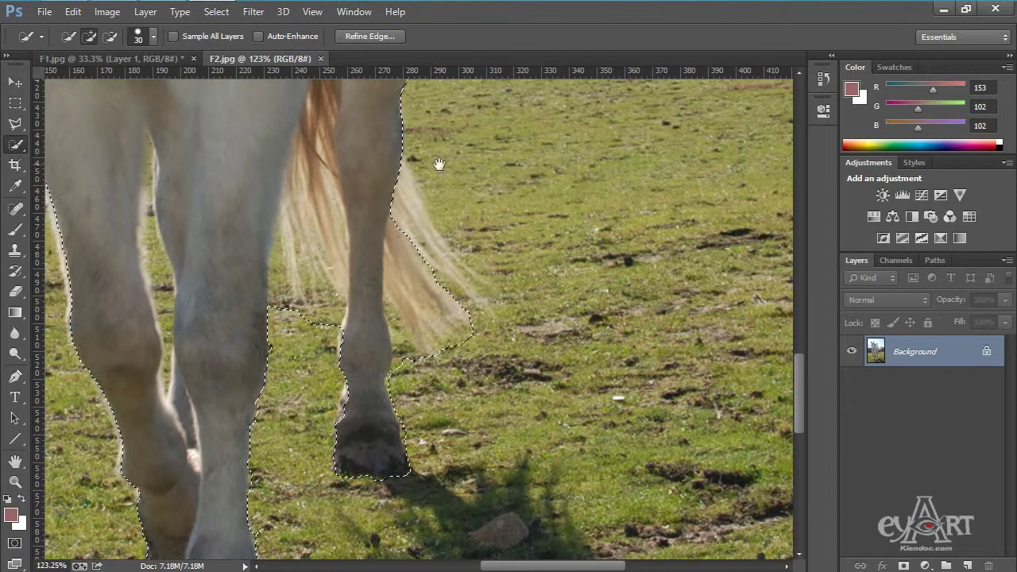
- Add the outer tail strands and the edge of the horse's hindquarters to the selection
{"action": "left_click_drag", "start_coordinate": [431, 164], "coordinate": [415, 242]}
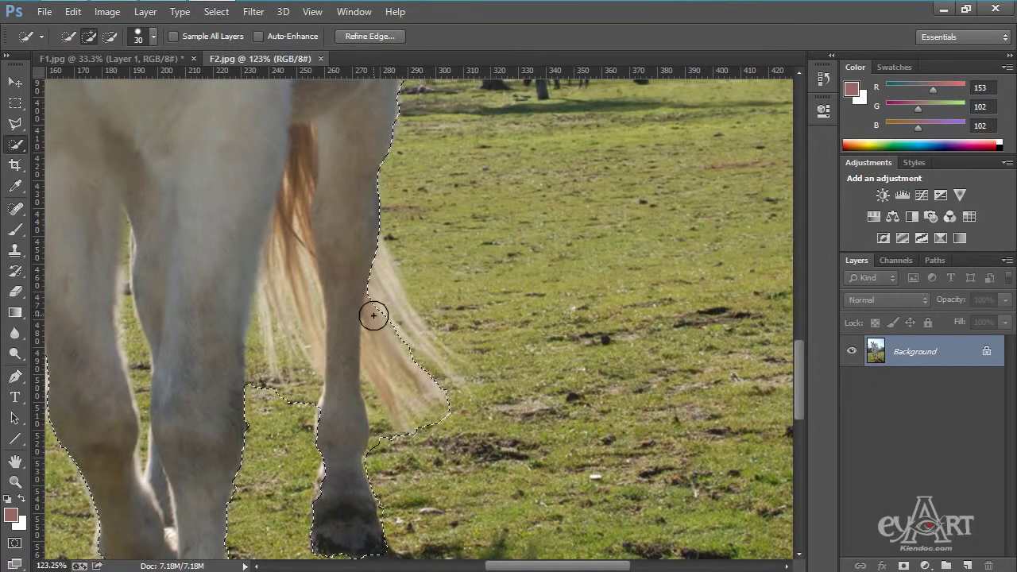
{"action": "mouse_move", "coordinate": [373, 314]}
{"action": "left_mouse_down"}
{"action": "mouse_move", "coordinate": [382, 288]}
{"action": "mouse_move", "coordinate": [414, 352]}
{"action": "mouse_move", "coordinate": [424, 361]}
{"action": "mouse_move", "coordinate": [431, 347]}
{"action": "mouse_move", "coordinate": [444, 384]}
{"action": "mouse_move", "coordinate": [425, 354]}
{"action": "mouse_move", "coordinate": [422, 465]}
{"action": "left_mouse_up"}
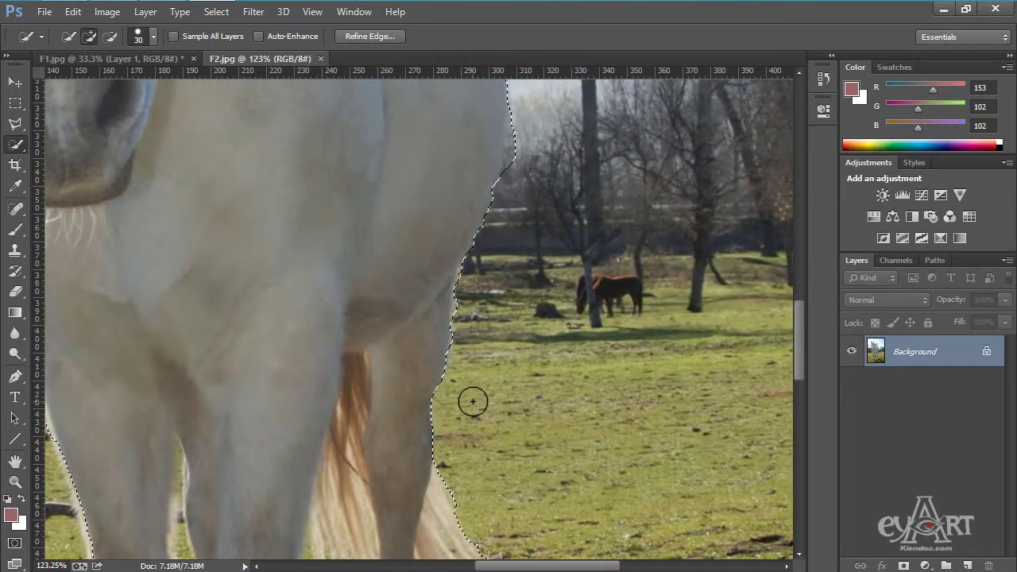
{"action": "scroll", "coordinate": [452, 397], "scroll_direction": "up", "scroll_amount": 5}
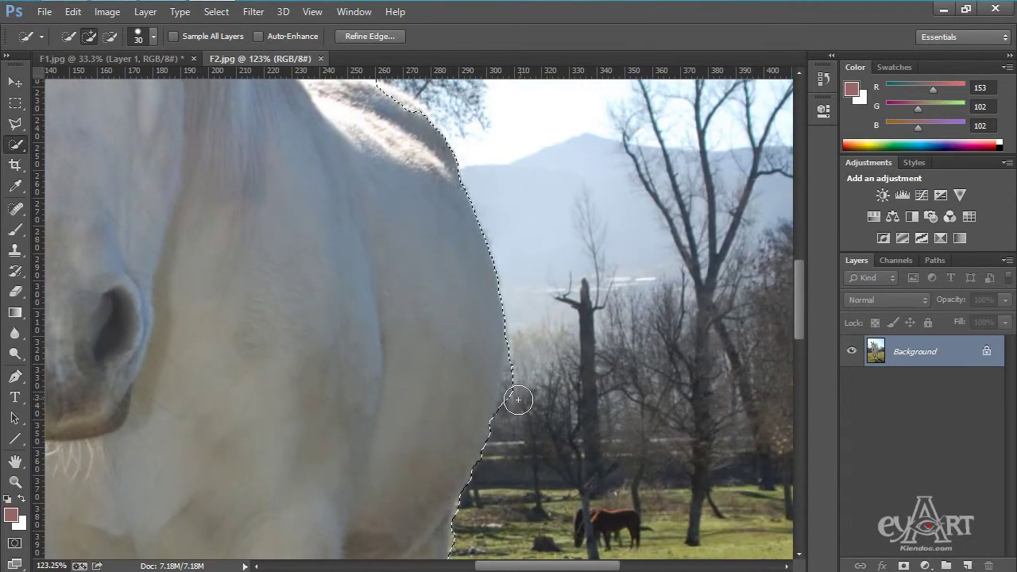
{"action": "left_click_drag", "start_coordinate": [516, 403], "coordinate": [513, 358]}
- Refine the horse selection along the back and rump, including the upper rump and subtracting the patch of tree above it
{"action": "left_click_drag", "start_coordinate": [404, 209], "coordinate": [462, 390]}
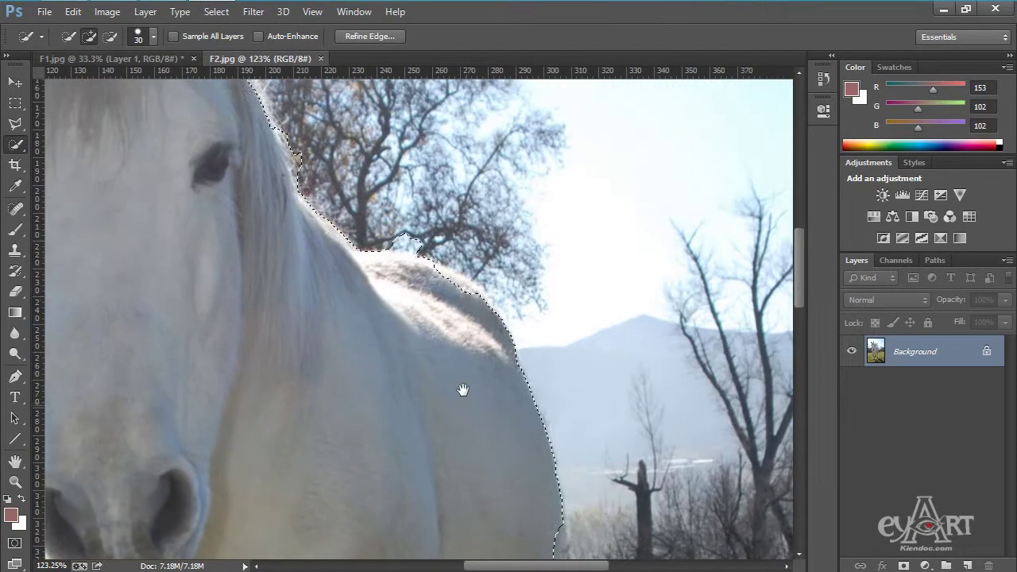
{"action": "key", "text": "alt"}
{"action": "key", "text": "alt"}
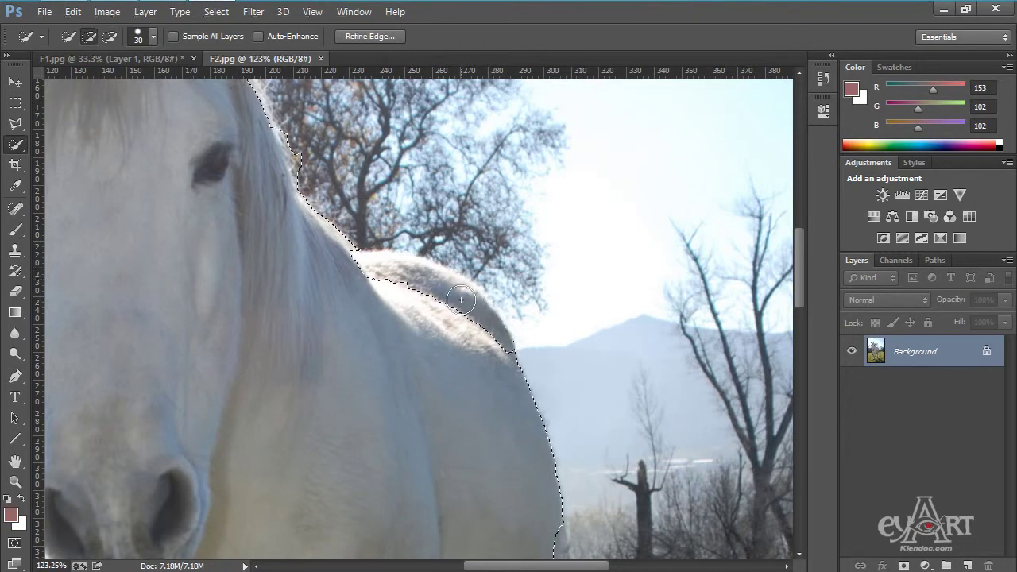
{"action": "left_click_drag", "start_coordinate": [400, 221], "coordinate": [413, 248]}
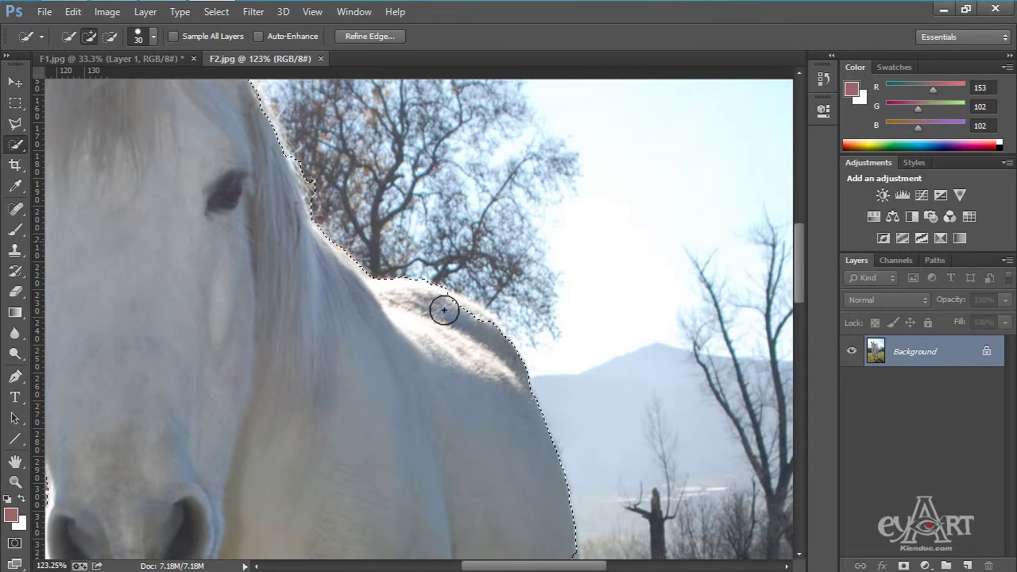
{"action": "mouse_move", "coordinate": [469, 314]}
{"action": "left_mouse_down"}
{"action": "mouse_move", "coordinate": [463, 265]}
{"action": "mouse_move", "coordinate": [595, 473]}
{"action": "left_mouse_up"}
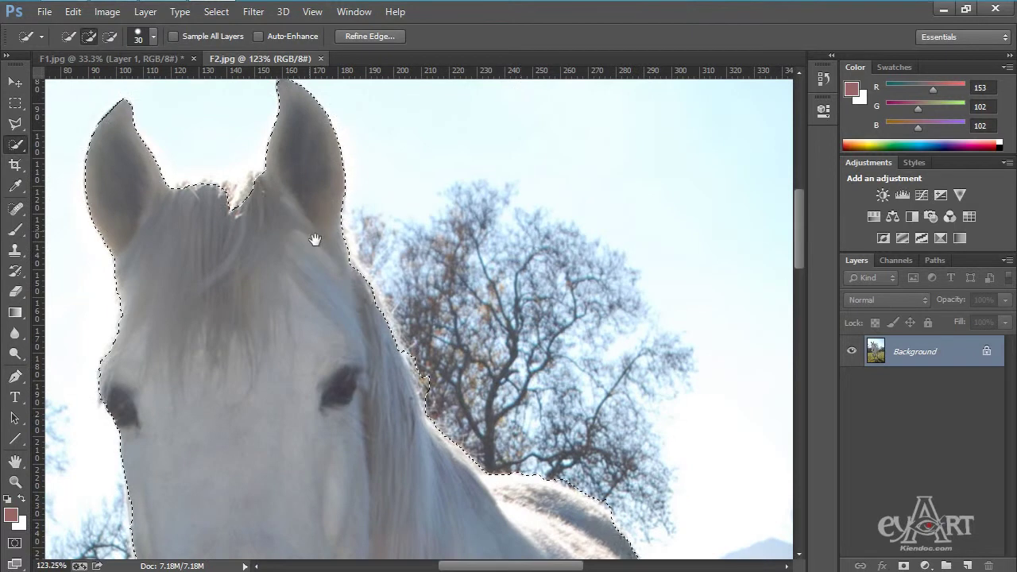
{"action": "scroll", "coordinate": [378, 266], "scroll_direction": "down", "scroll_amount": 5}
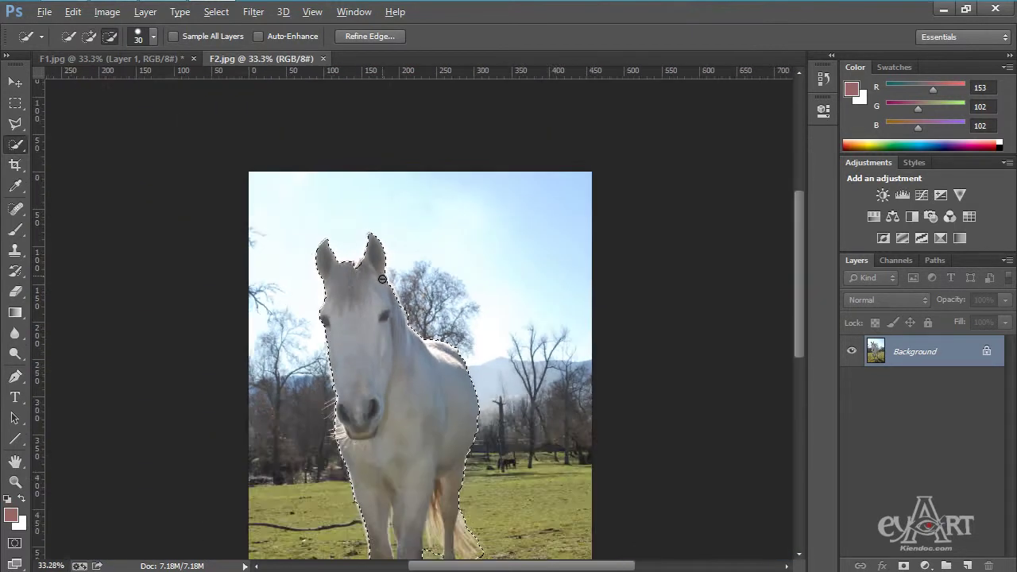
{"action": "scroll", "coordinate": [382, 278], "scroll_direction": "down", "scroll_amount": 3}
{"action": "scroll", "coordinate": [421, 354], "scroll_direction": "up", "scroll_amount": 2}
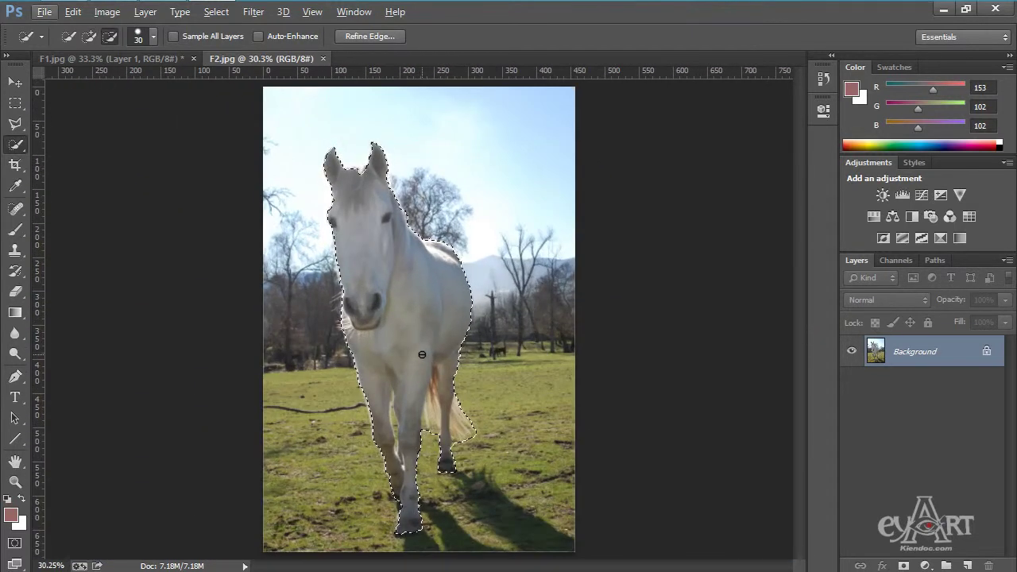
- Preview the horse selection as a Quick Mask overlay and examine its edges around the whole body
{"action": "left_click", "coordinate": [12, 545]}
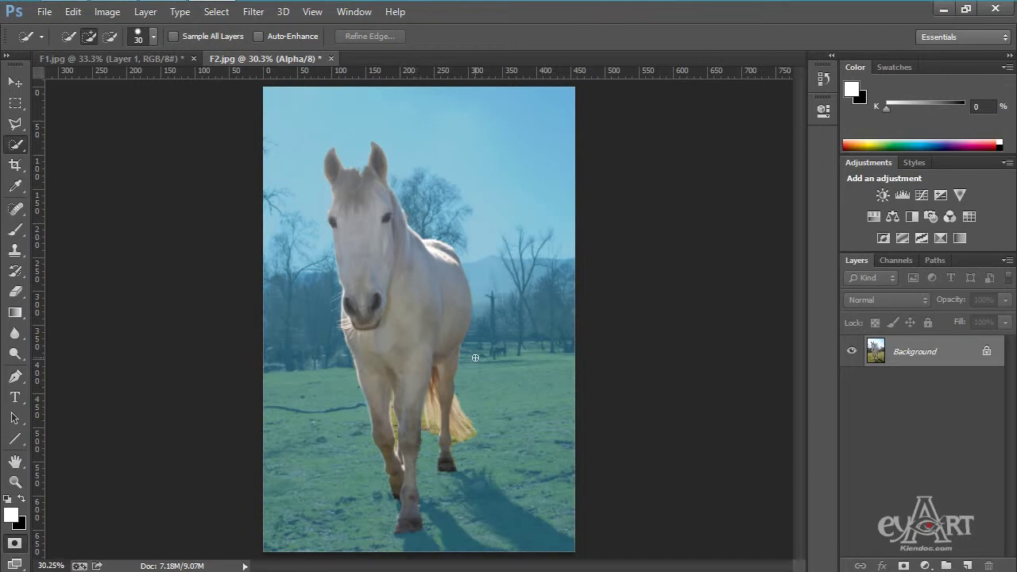
{"action": "scroll", "coordinate": [422, 297], "scroll_direction": "up", "scroll_amount": 3}
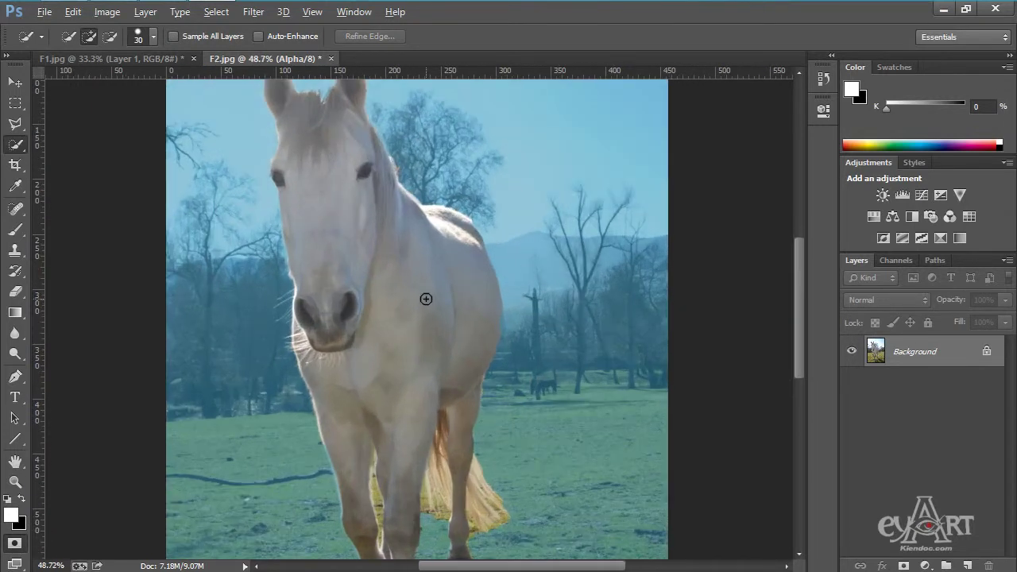
{"action": "scroll", "coordinate": [426, 298], "scroll_direction": "down", "scroll_amount": 2}
{"action": "scroll", "coordinate": [425, 298], "scroll_direction": "down", "scroll_amount": 1}
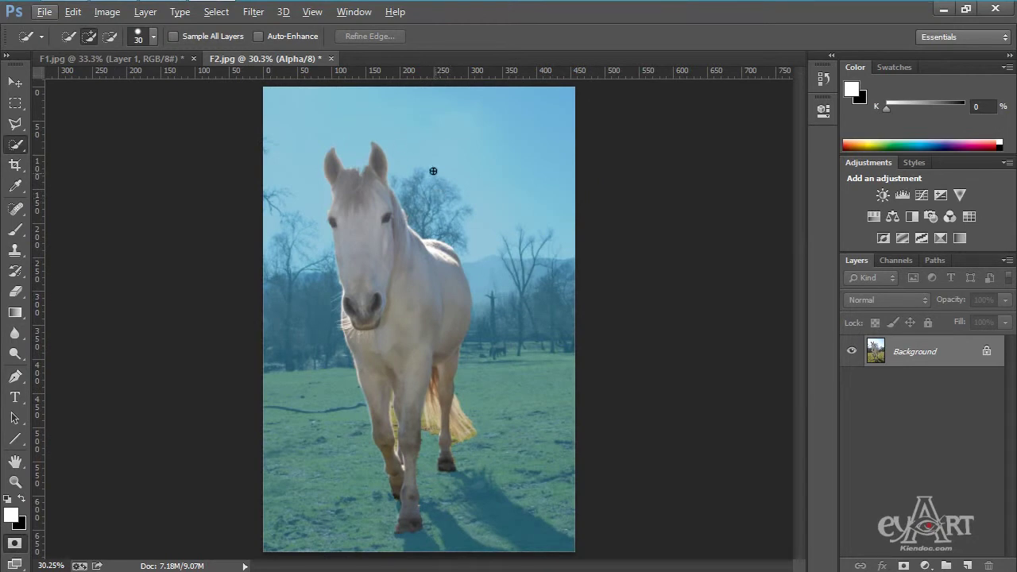
- Change the Quick Mask overlay colour to red #ff0033 in the Quick Mask options
{"action": "double_click", "coordinate": [14, 544]}
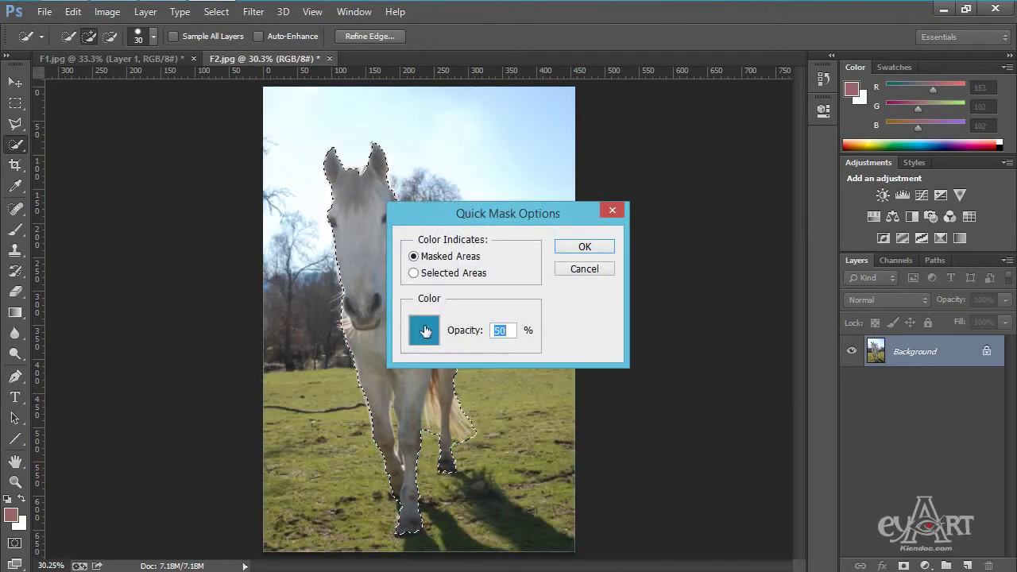
{"action": "left_click", "coordinate": [425, 331]}
{"action": "left_click", "coordinate": [689, 203]}
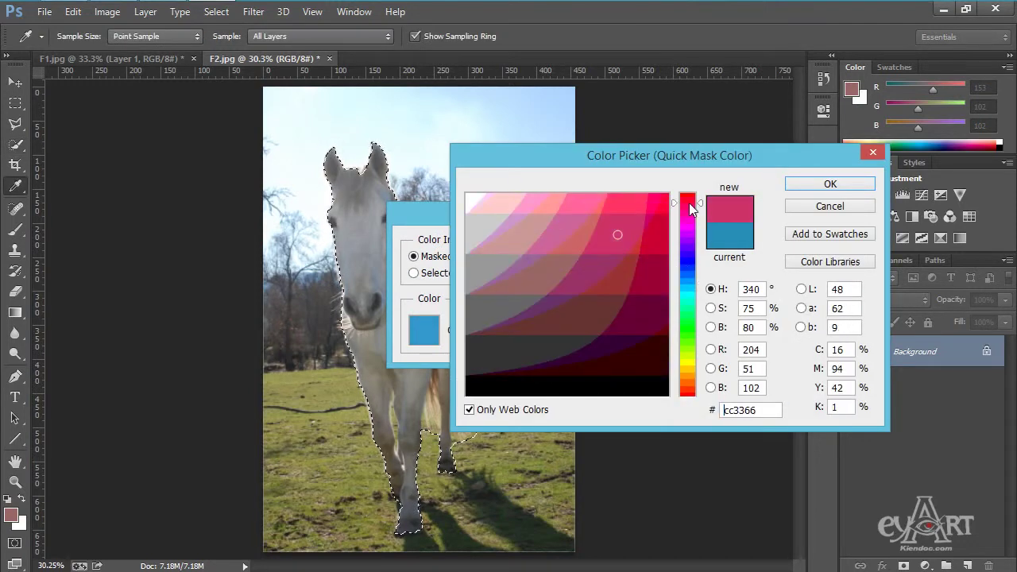
{"action": "left_click", "coordinate": [666, 201]}
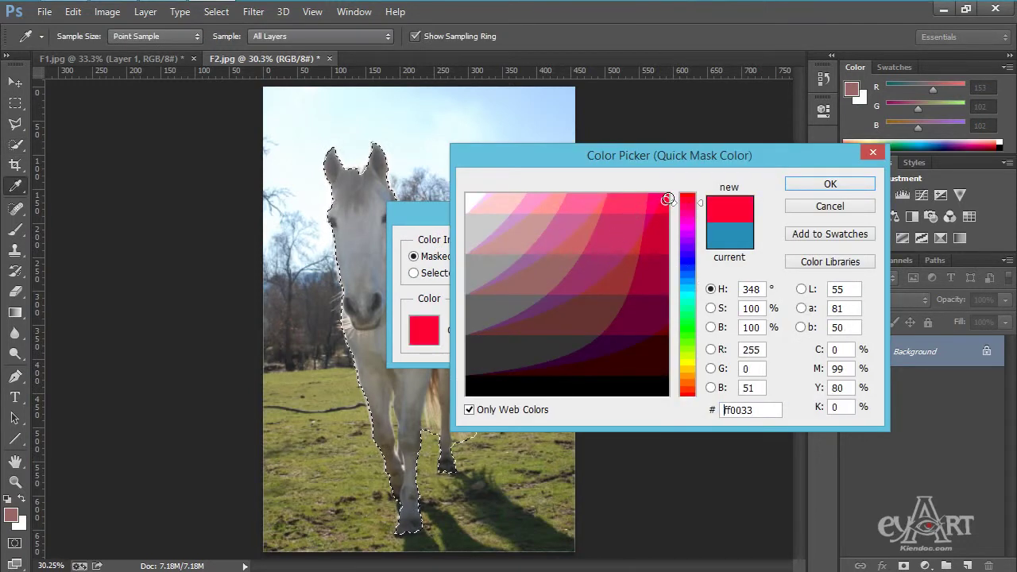
{"action": "left_click", "coordinate": [870, 185]}
{"action": "left_click", "coordinate": [590, 251]}
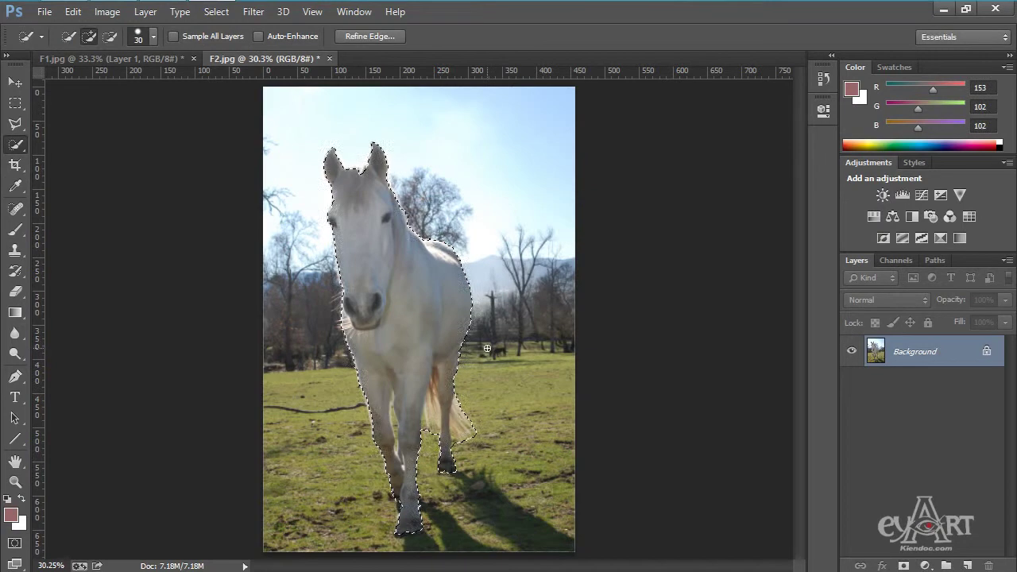
- Enter Quick Mask mode and choose a soft round tip for the Brush tool
{"action": "left_click", "coordinate": [16, 544]}
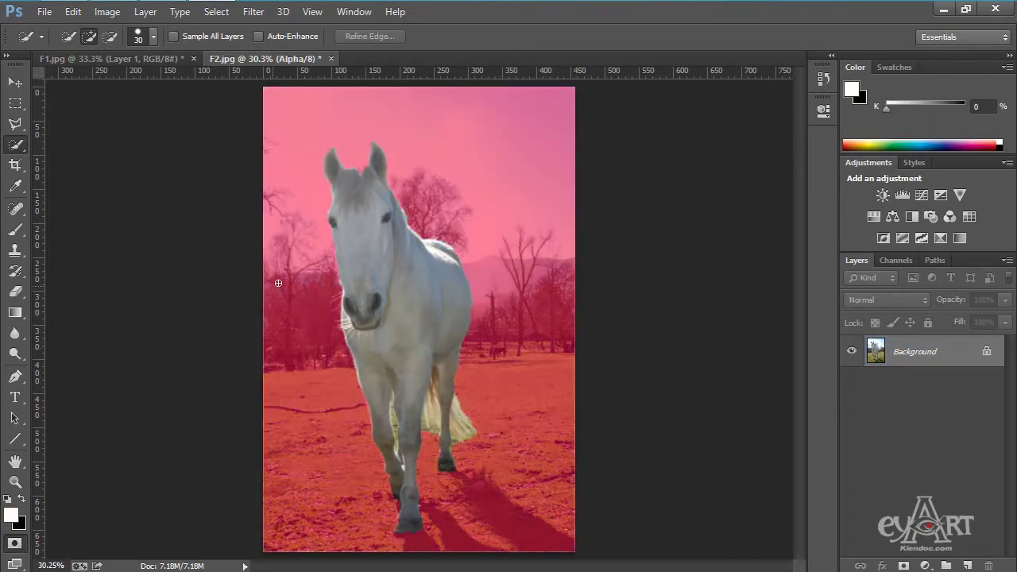
{"action": "left_click", "coordinate": [15, 229]}
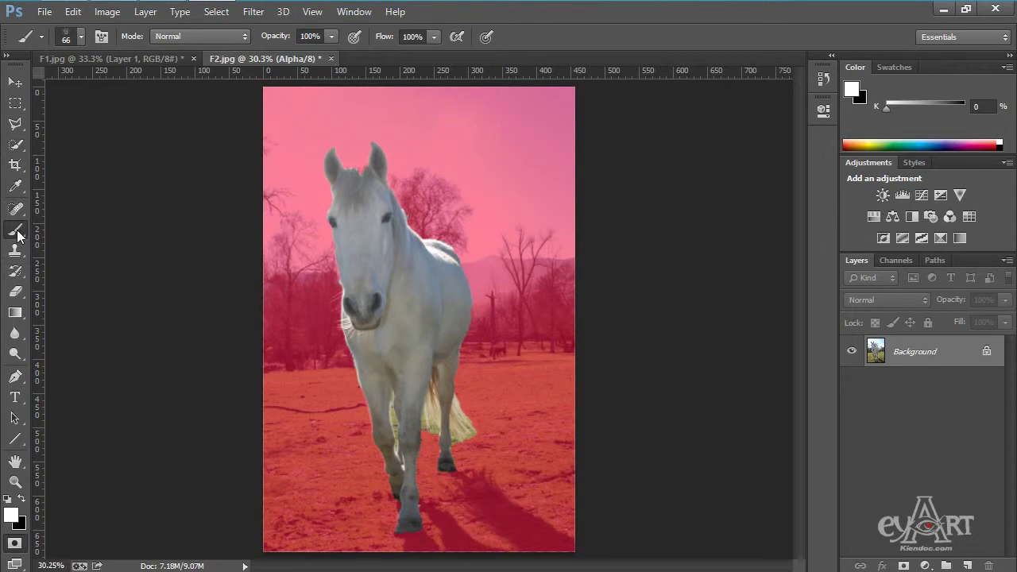
{"action": "right_click", "coordinate": [334, 213]}
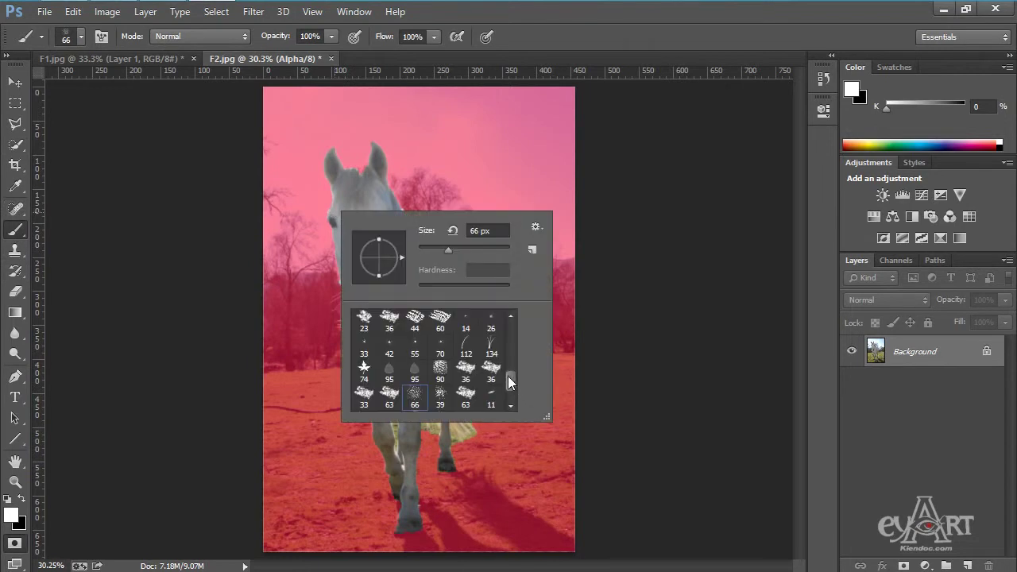
{"action": "left_click_drag", "start_coordinate": [509, 380], "coordinate": [495, 319]}
{"action": "double_click", "coordinate": [369, 328]}
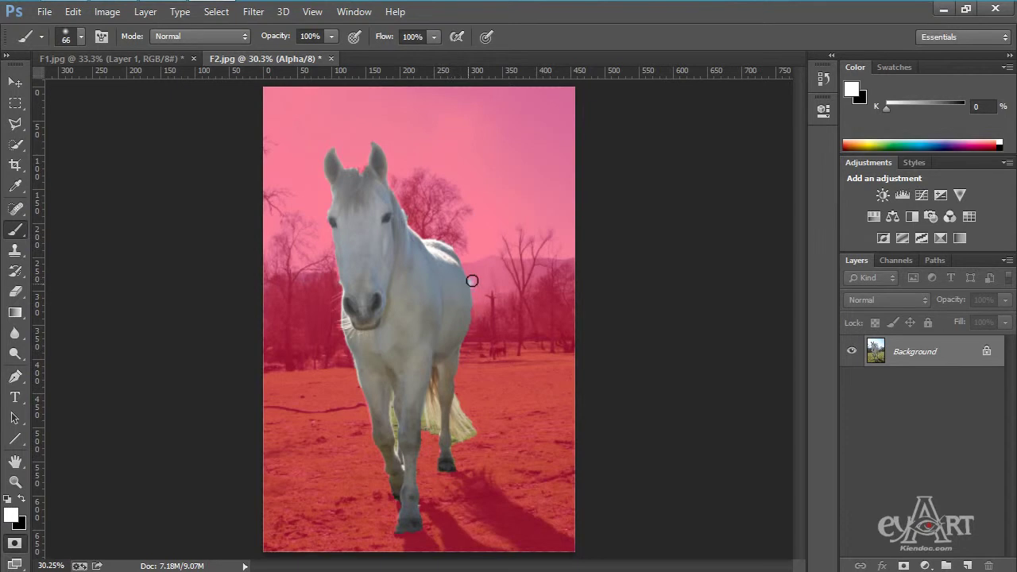
{"action": "left_click_drag", "start_coordinate": [472, 281], "coordinate": [478, 264]}
{"action": "scroll", "coordinate": [441, 278], "scroll_direction": "up", "scroll_amount": 2}
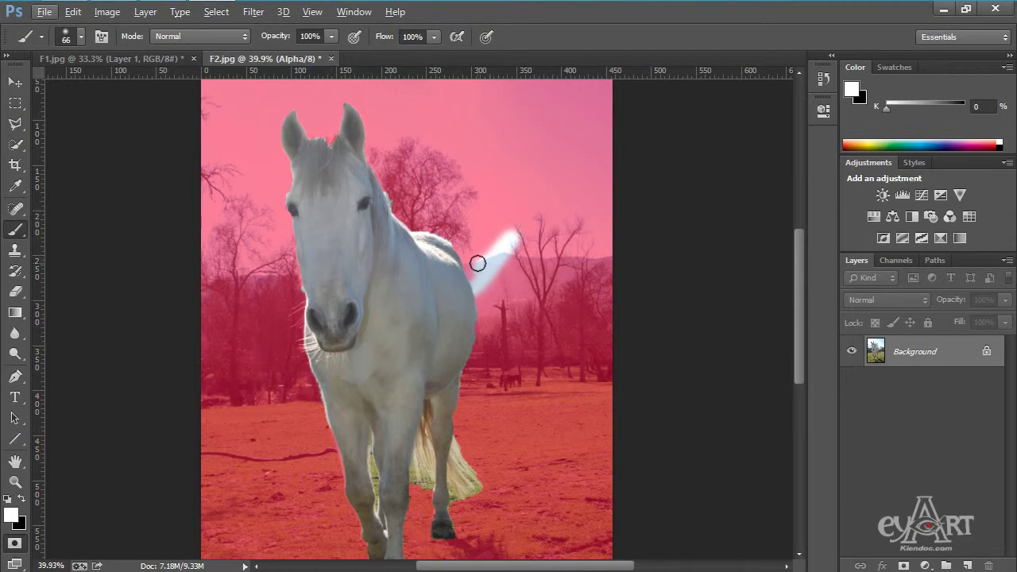
{"action": "key", "text": "ctrl+z"}
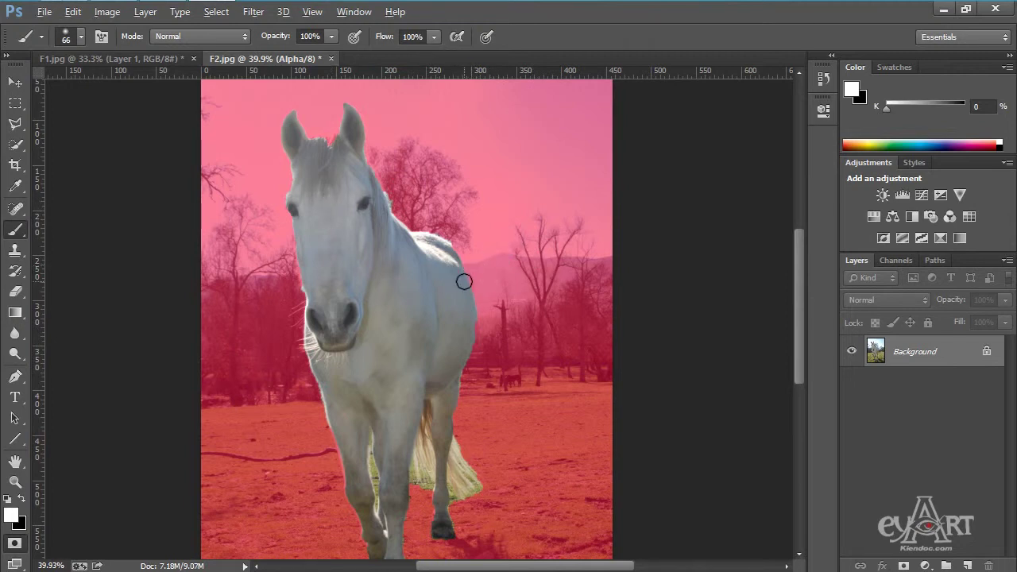
- Swap the painting colour to black and reduce the brush size to 40 px for mask work around the rump
{"action": "scroll", "coordinate": [464, 281], "scroll_direction": "up", "scroll_amount": 6}
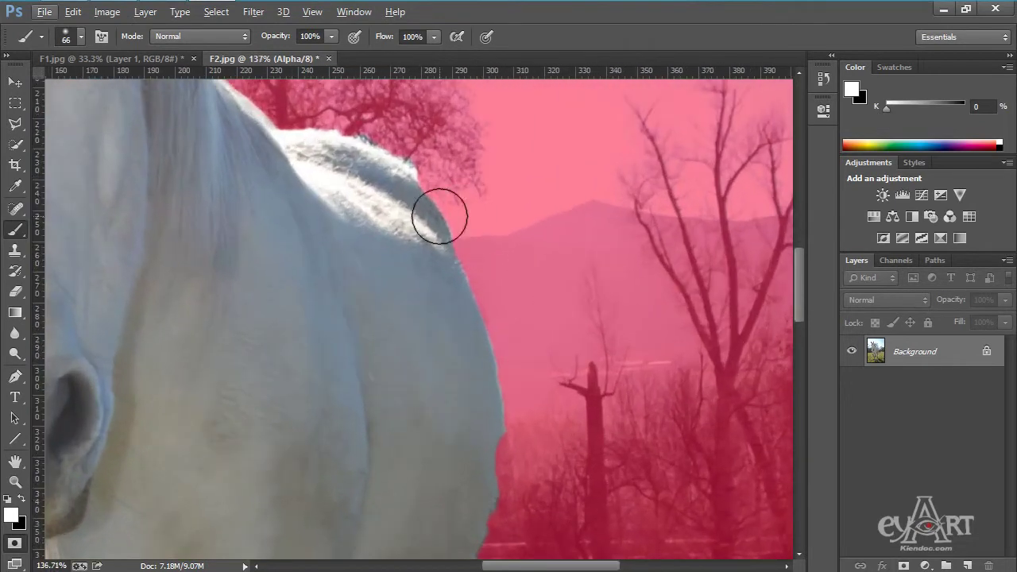
{"action": "scroll", "coordinate": [439, 216], "scroll_direction": "down", "scroll_amount": 2}
{"action": "left_click", "coordinate": [21, 499]}
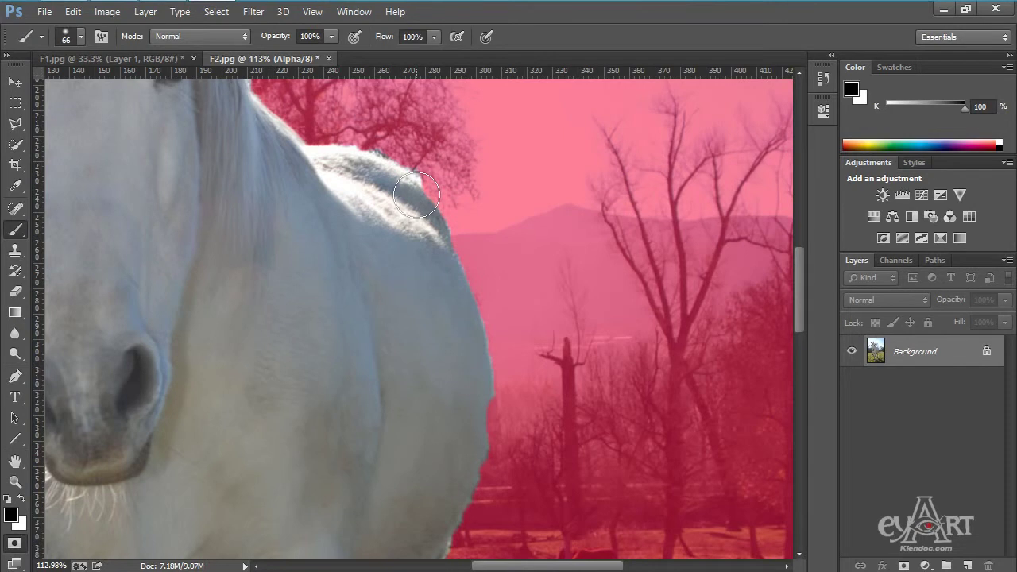
{"action": "key", "text": "bracketleft"}
{"action": "key", "text": "bracketleft"}
{"action": "key", "text": "bracketleft"}
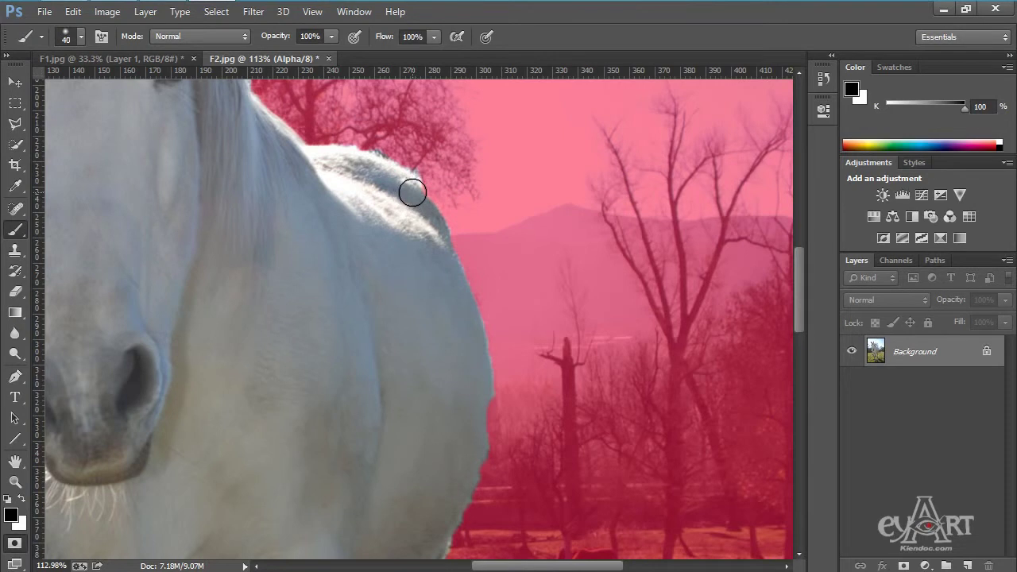
{"action": "scroll", "coordinate": [421, 186], "scroll_direction": "up", "scroll_amount": 2}
{"action": "left_click_drag", "start_coordinate": [405, 184], "coordinate": [432, 220]}
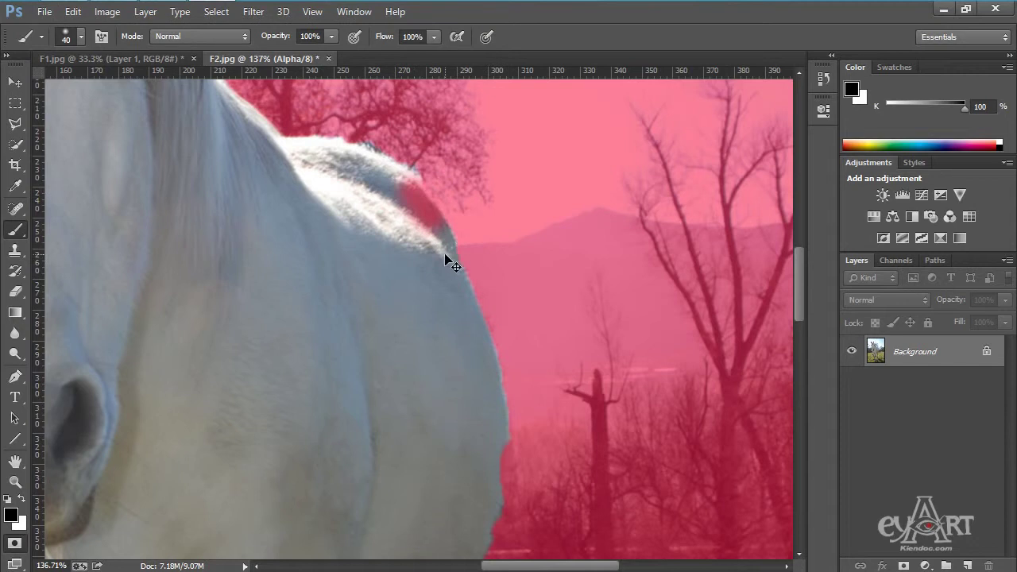
{"action": "key", "text": "ctrl+z"}
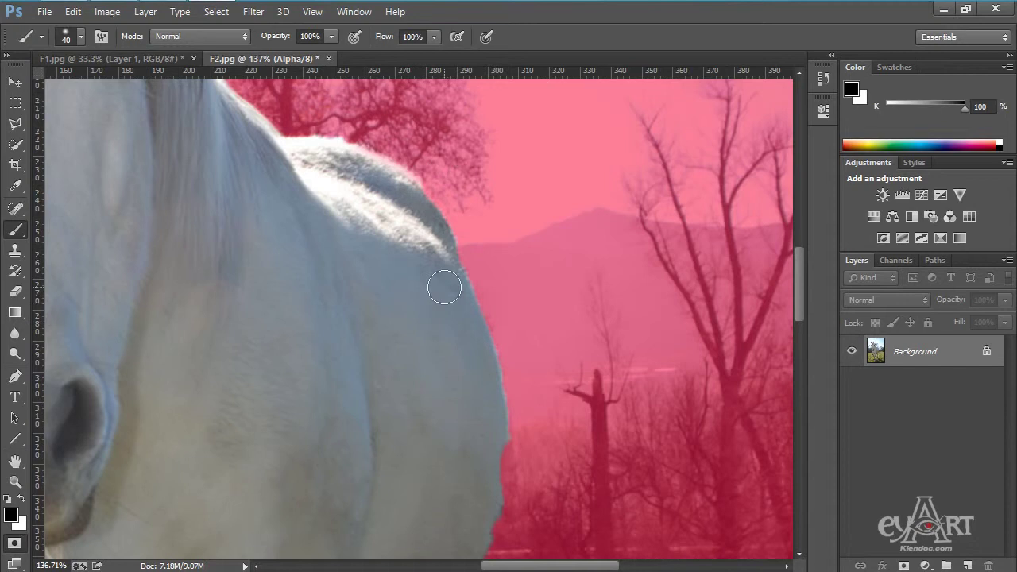
- Paint the mask white along the edge of the horse's back and rump to add the missing edge areas
{"action": "left_click", "coordinate": [23, 499]}
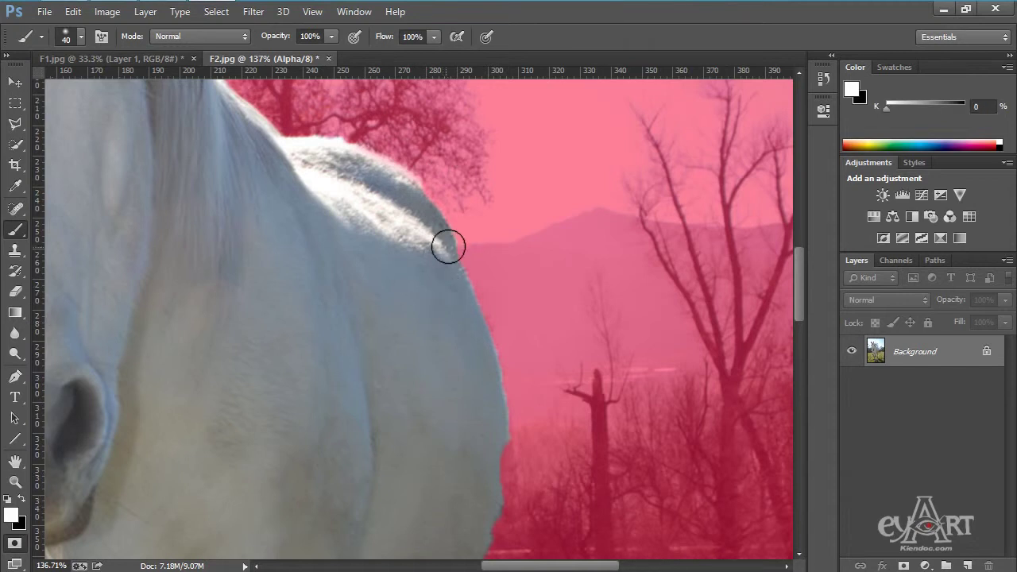
{"action": "mouse_move", "coordinate": [416, 195]}
{"action": "left_mouse_down"}
{"action": "mouse_move", "coordinate": [451, 254]}
{"action": "mouse_move", "coordinate": [468, 317]}
{"action": "mouse_move", "coordinate": [447, 284]}
{"action": "mouse_move", "coordinate": [481, 352]}
{"action": "mouse_move", "coordinate": [491, 443]}
{"action": "left_mouse_up"}
{"action": "left_click_drag", "start_coordinate": [492, 368], "coordinate": [502, 241]}
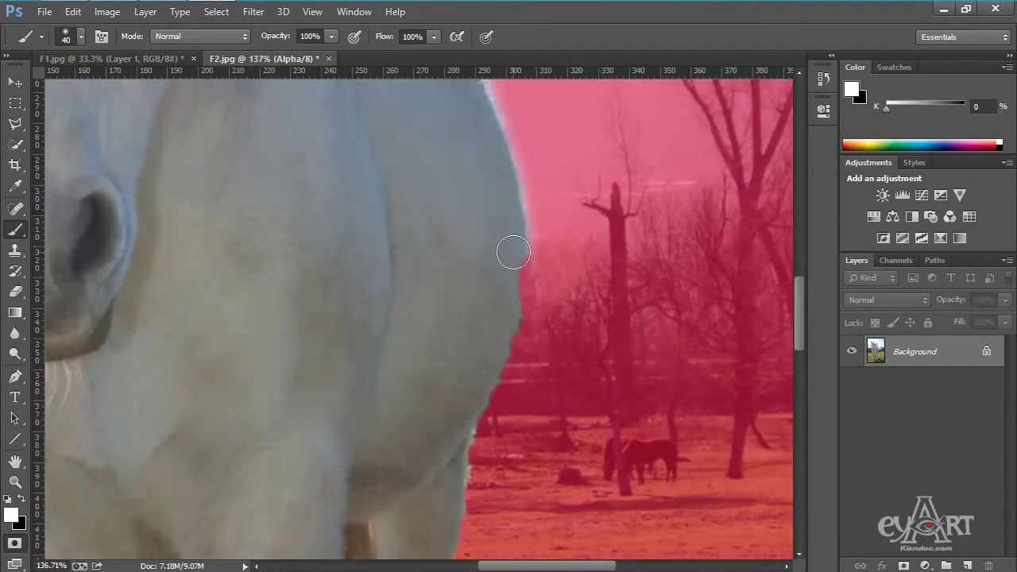
- Paint black along the flank, hind leg and outer tail edge, reducing the brush to 30 px, and exit Quick Mask mode
{"action": "key", "text": "x"}
{"action": "left_click_drag", "start_coordinate": [468, 302], "coordinate": [470, 266]}
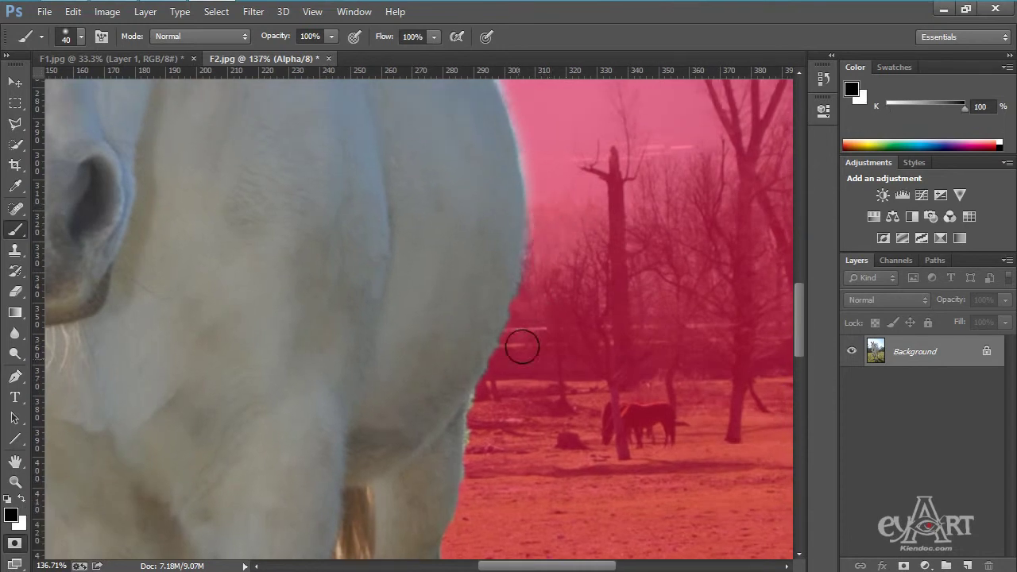
{"action": "left_click_drag", "start_coordinate": [482, 327], "coordinate": [484, 243]}
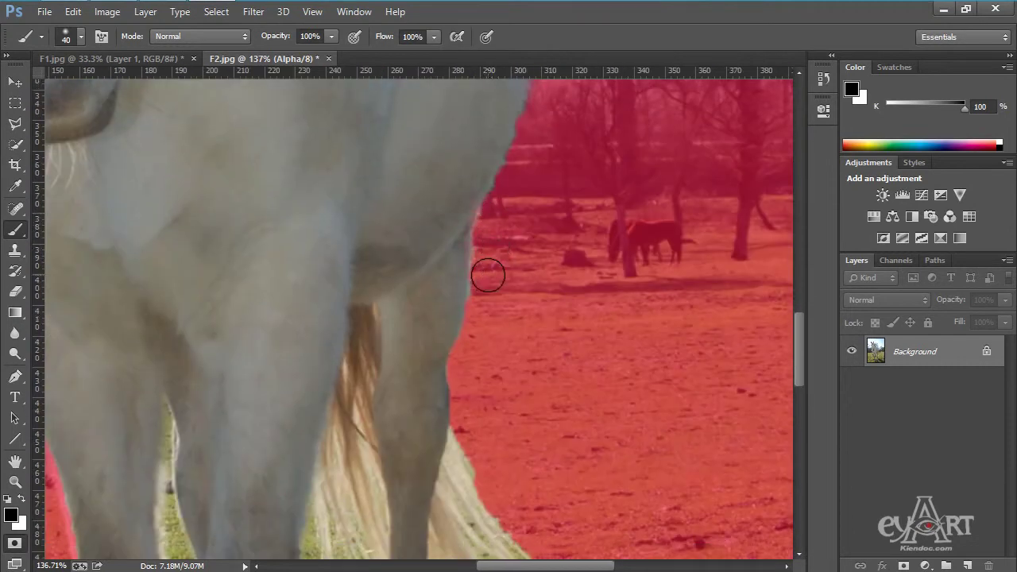
{"action": "key", "text": "bracketleft"}
{"action": "mouse_move", "coordinate": [456, 386]}
{"action": "left_mouse_down"}
{"action": "mouse_move", "coordinate": [436, 243]}
{"action": "mouse_move", "coordinate": [452, 291]}
{"action": "mouse_move", "coordinate": [561, 468]}
{"action": "mouse_move", "coordinate": [519, 442]}
{"action": "left_mouse_up"}
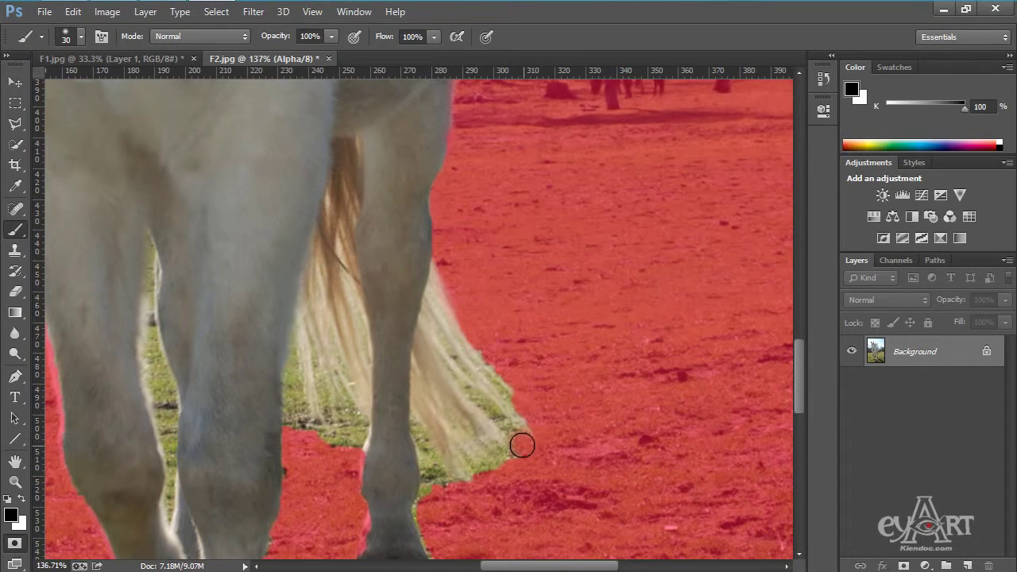
{"action": "left_click", "coordinate": [14, 543]}
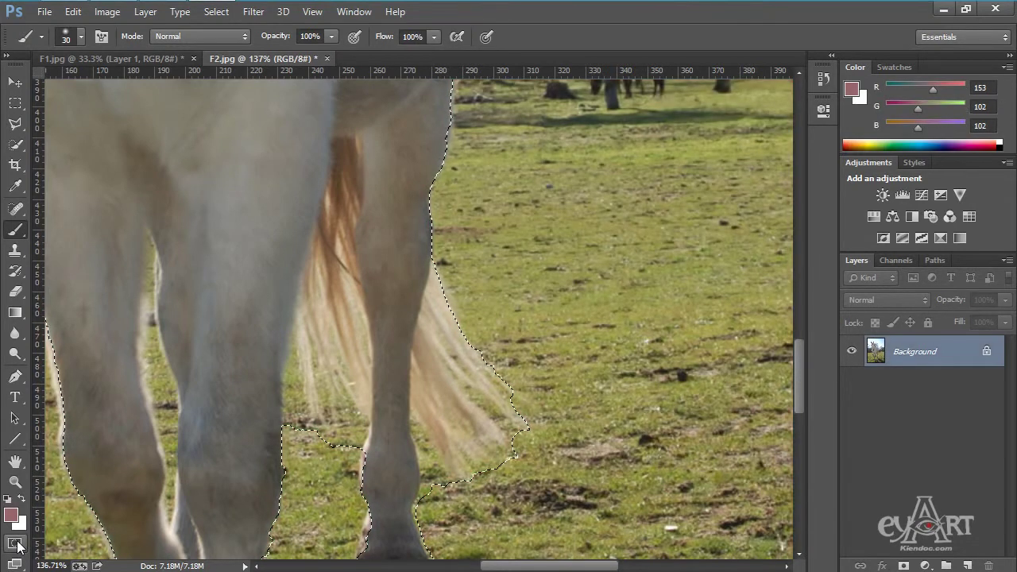
- In Quick Mask mode, mask out the grass between and below the tail strands with a 15 px black brush, and return to the selection
{"action": "left_click", "coordinate": [14, 543]}
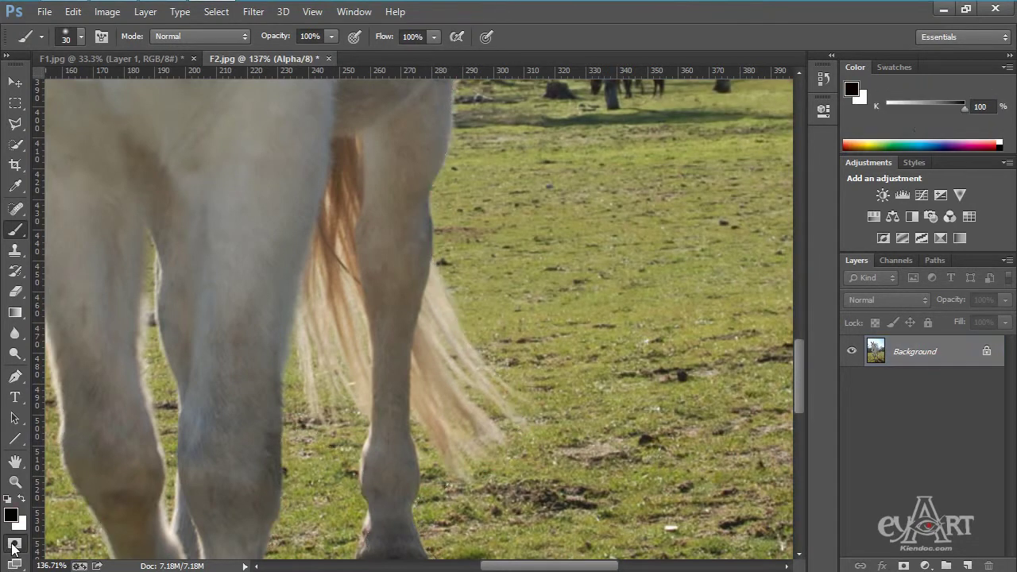
{"action": "key", "text": "bracketleft"}
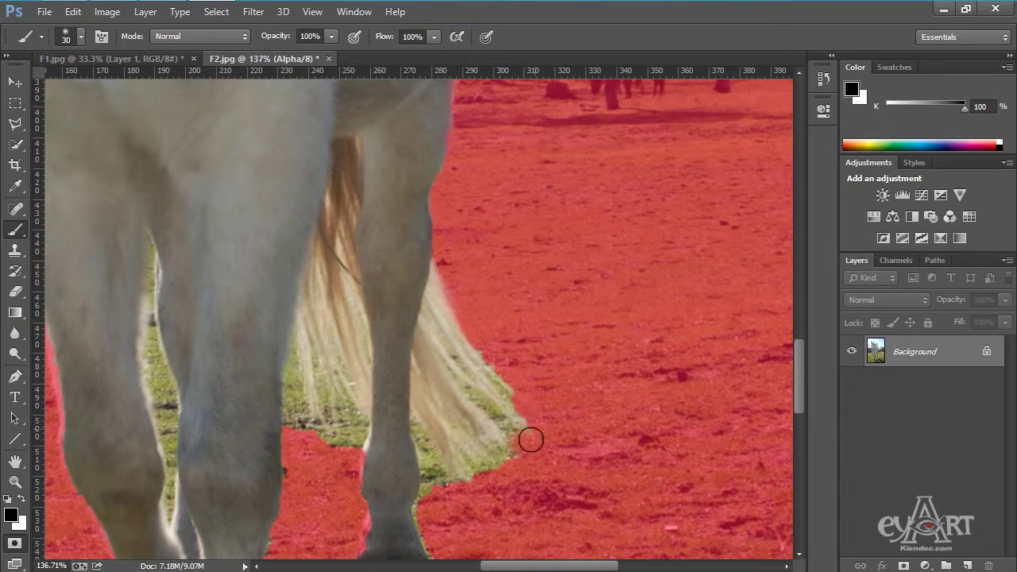
{"action": "left_click_drag", "start_coordinate": [518, 442], "coordinate": [467, 389]}
{"action": "mouse_move", "coordinate": [496, 446]}
{"action": "left_mouse_down"}
{"action": "mouse_move", "coordinate": [506, 476]}
{"action": "mouse_move", "coordinate": [490, 467]}
{"action": "left_mouse_up"}
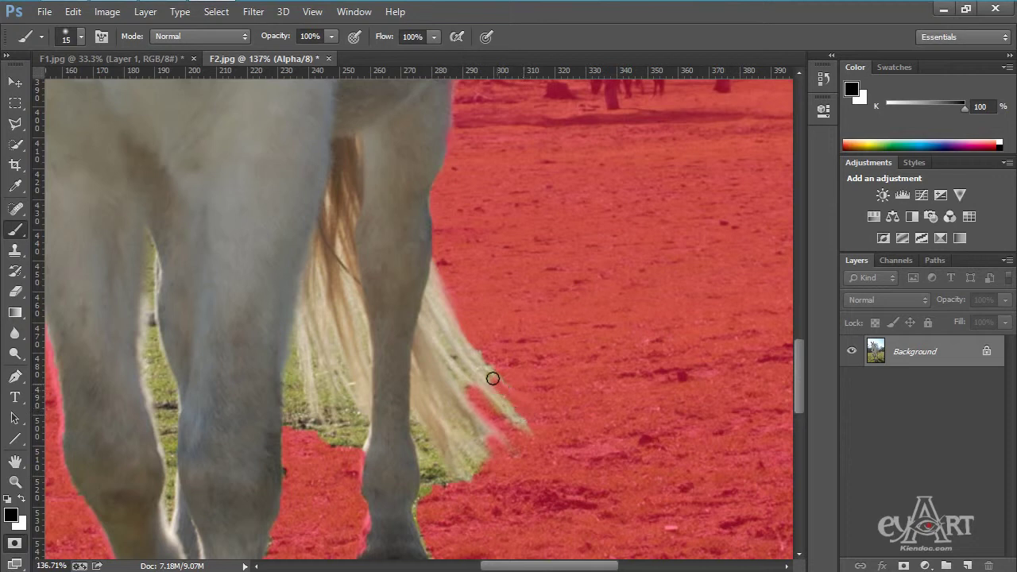
{"action": "mouse_move", "coordinate": [464, 453]}
{"action": "left_mouse_down"}
{"action": "mouse_move", "coordinate": [458, 486]}
{"action": "mouse_move", "coordinate": [423, 434]}
{"action": "left_mouse_up"}
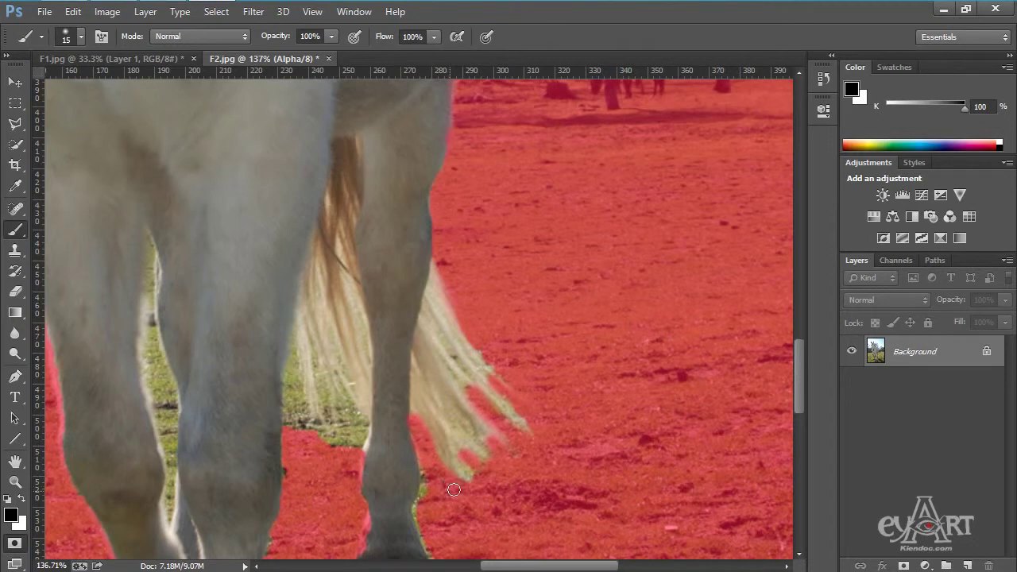
{"action": "left_click", "coordinate": [15, 543]}
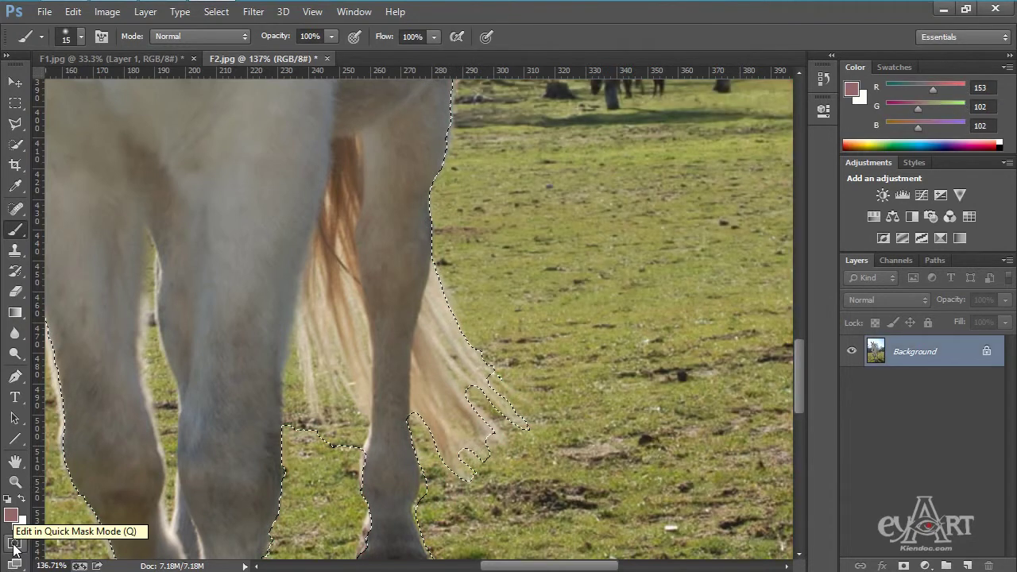
- Return to Quick Mask mode, paint black over the lower hind leg beside the tail, and restore the leg with white
{"action": "left_click", "coordinate": [14, 543]}
{"action": "scroll", "coordinate": [419, 436], "scroll_direction": "up", "scroll_amount": 4}
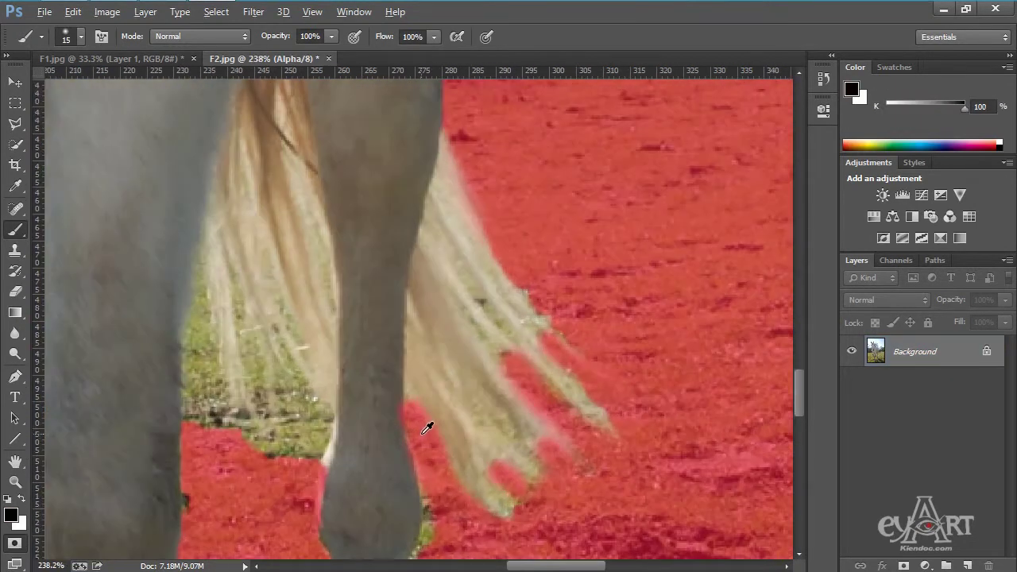
{"action": "left_click", "coordinate": [382, 401]}
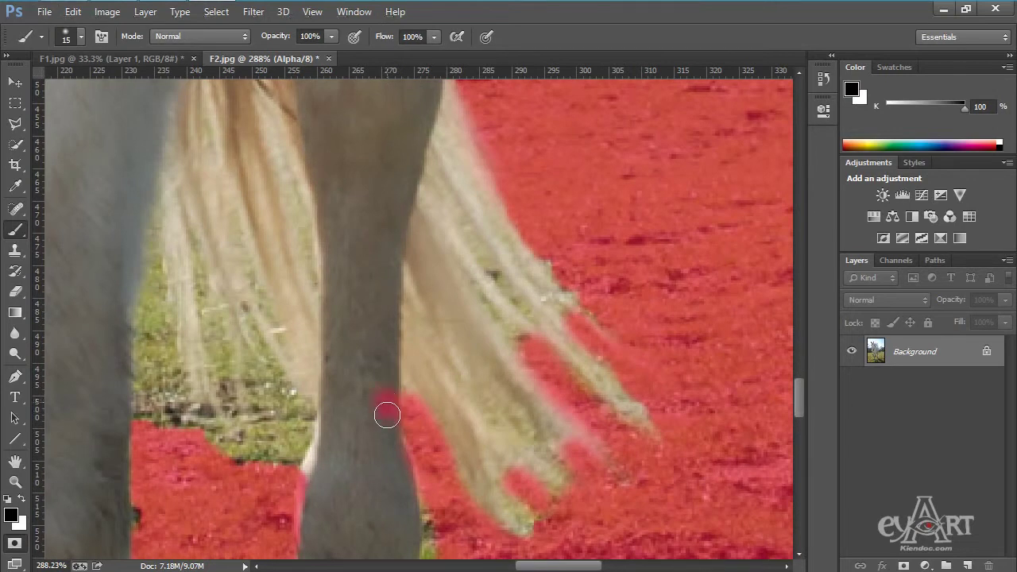
{"action": "mouse_move", "coordinate": [386, 427]}
{"action": "left_mouse_down"}
{"action": "mouse_move", "coordinate": [380, 389]}
{"action": "mouse_move", "coordinate": [384, 453]}
{"action": "mouse_move", "coordinate": [366, 424]}
{"action": "mouse_move", "coordinate": [386, 437]}
{"action": "left_mouse_up"}
{"action": "key", "text": "x"}
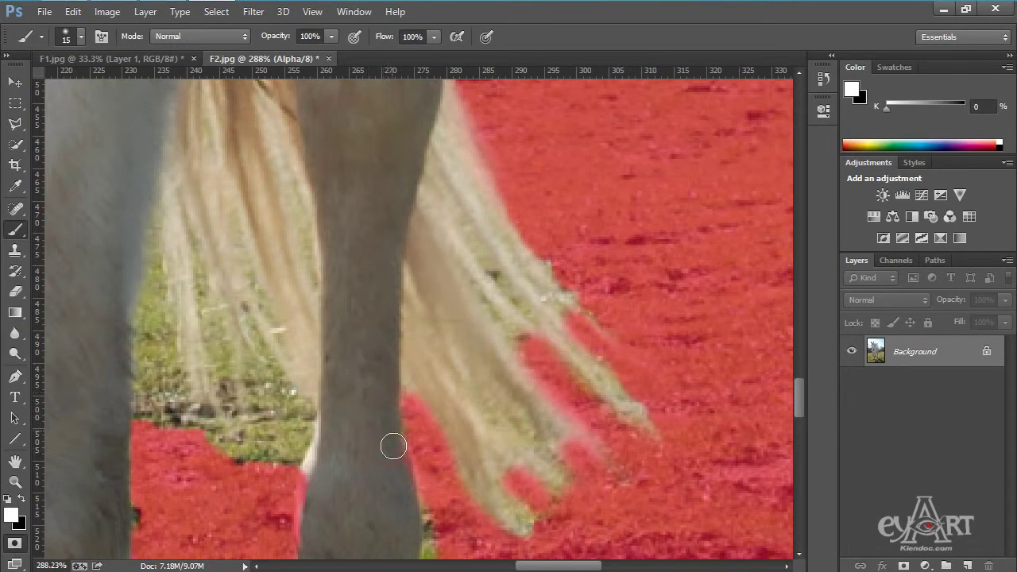
- Paint black over the leftover grass along the hind leg's outer edge and between the legs below the tail
{"action": "left_click_drag", "start_coordinate": [410, 471], "coordinate": [404, 220]}
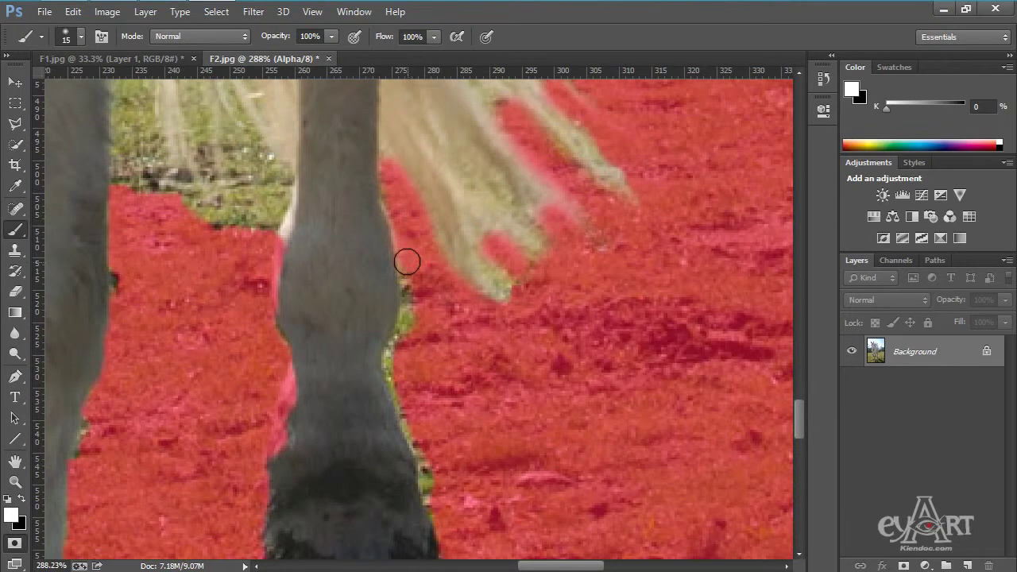
{"action": "key", "text": "x"}
{"action": "mouse_move", "coordinate": [411, 268]}
{"action": "left_mouse_down"}
{"action": "mouse_move", "coordinate": [418, 334]}
{"action": "mouse_move", "coordinate": [418, 315]}
{"action": "mouse_move", "coordinate": [407, 351]}
{"action": "mouse_move", "coordinate": [396, 351]}
{"action": "mouse_move", "coordinate": [398, 388]}
{"action": "mouse_move", "coordinate": [435, 480]}
{"action": "left_mouse_up"}
{"action": "left_click_drag", "start_coordinate": [284, 243], "coordinate": [374, 318]}
{"action": "mouse_move", "coordinate": [213, 278]}
{"action": "left_mouse_down"}
{"action": "mouse_move", "coordinate": [226, 138]}
{"action": "mouse_move", "coordinate": [245, 267]}
{"action": "mouse_move", "coordinate": [235, 248]}
{"action": "mouse_move", "coordinate": [225, 252]}
{"action": "mouse_move", "coordinate": [213, 156]}
{"action": "mouse_move", "coordinate": [259, 292]}
{"action": "mouse_move", "coordinate": [250, 268]}
{"action": "mouse_move", "coordinate": [276, 300]}
{"action": "mouse_move", "coordinate": [357, 300]}
{"action": "mouse_move", "coordinate": [345, 238]}
{"action": "mouse_move", "coordinate": [373, 266]}
{"action": "mouse_move", "coordinate": [346, 336]}
{"action": "mouse_move", "coordinate": [359, 287]}
{"action": "left_mouse_up"}
- Mask out the grass gap between the front legs with the 15 px black brush and clean the leg's inner edge with white
{"action": "scroll", "coordinate": [360, 283], "scroll_direction": "down", "scroll_amount": 2}
{"action": "scroll", "coordinate": [360, 283], "scroll_direction": "down", "scroll_amount": 5}
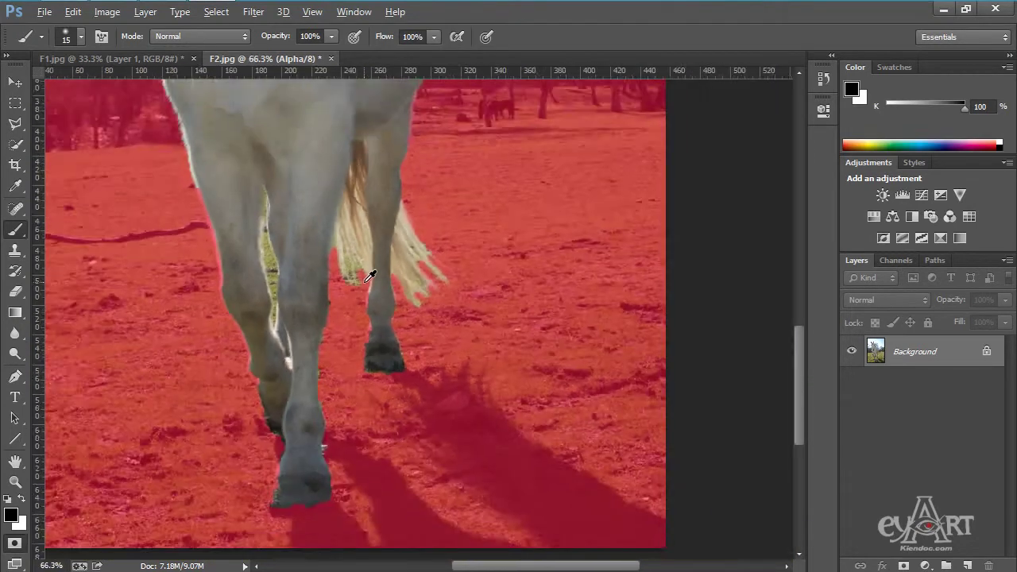
{"action": "scroll", "coordinate": [305, 271], "scroll_direction": "up", "scroll_amount": 2}
{"action": "scroll", "coordinate": [305, 271], "scroll_direction": "up", "scroll_amount": 4}
{"action": "mouse_move", "coordinate": [333, 261]}
{"action": "left_mouse_down"}
{"action": "mouse_move", "coordinate": [358, 375]}
{"action": "mouse_move", "coordinate": [367, 317]}
{"action": "mouse_move", "coordinate": [336, 227]}
{"action": "mouse_move", "coordinate": [333, 97]}
{"action": "left_mouse_up"}
{"action": "mouse_move", "coordinate": [330, 171]}
{"action": "left_mouse_down"}
{"action": "mouse_move", "coordinate": [336, 304]}
{"action": "mouse_move", "coordinate": [362, 413]}
{"action": "mouse_move", "coordinate": [359, 461]}
{"action": "mouse_move", "coordinate": [353, 407]}
{"action": "mouse_move", "coordinate": [364, 358]}
{"action": "mouse_move", "coordinate": [362, 401]}
{"action": "left_mouse_up"}
{"action": "left_click_drag", "start_coordinate": [356, 266], "coordinate": [342, 414]}
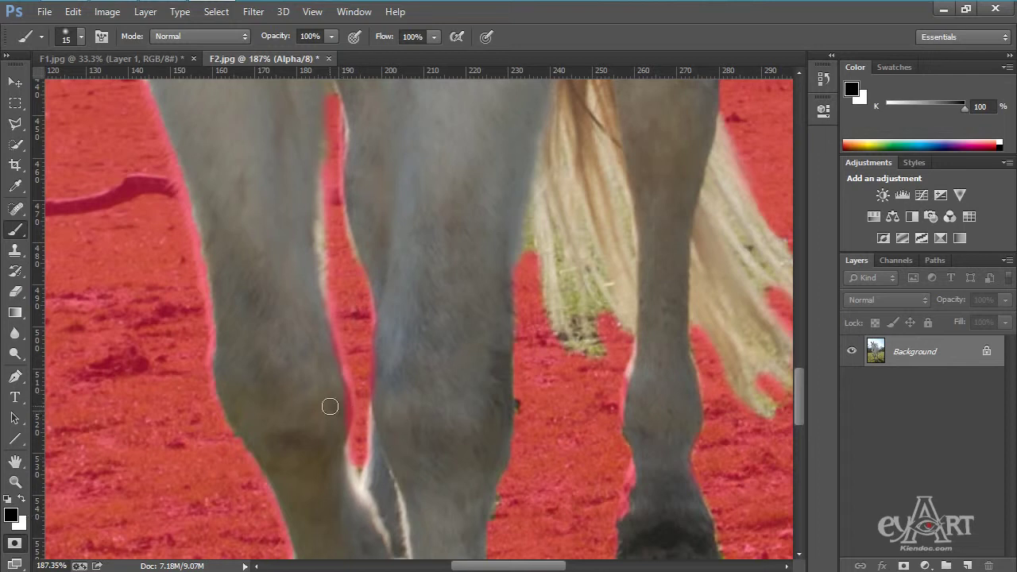
{"action": "key", "text": "x"}
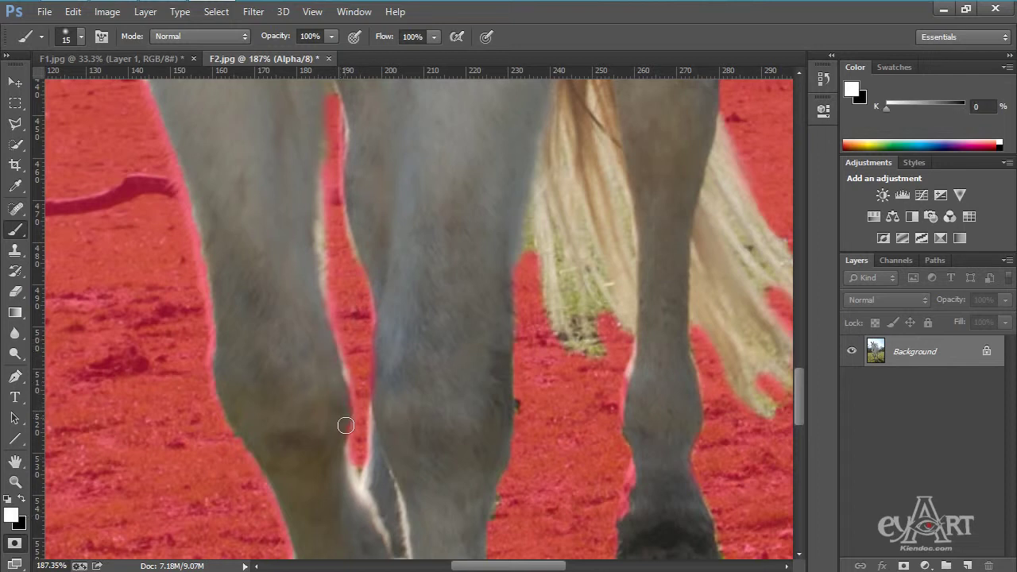
- Clean the mask along the outer edge of the mane beside the tree, swapping the painting colour to black
{"action": "scroll", "coordinate": [338, 453], "scroll_direction": "down", "scroll_amount": 10}
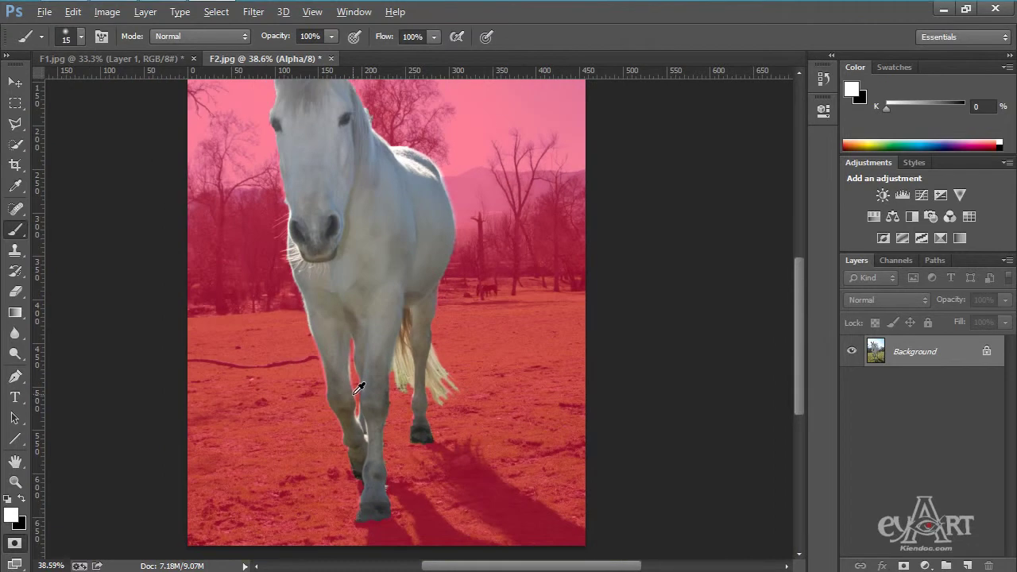
{"action": "scroll", "coordinate": [355, 251], "scroll_direction": "up", "scroll_amount": 6}
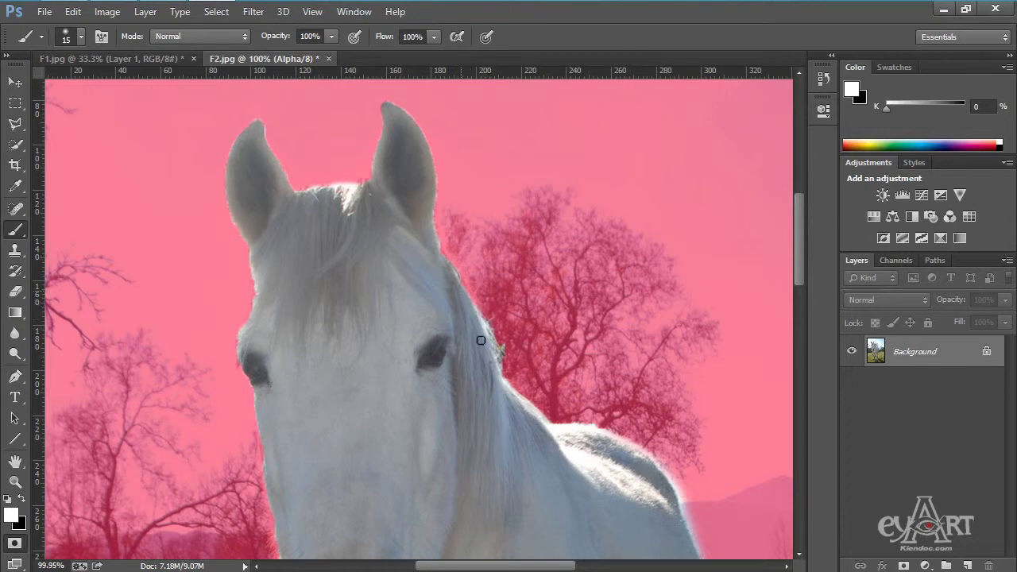
{"action": "key", "text": "x"}
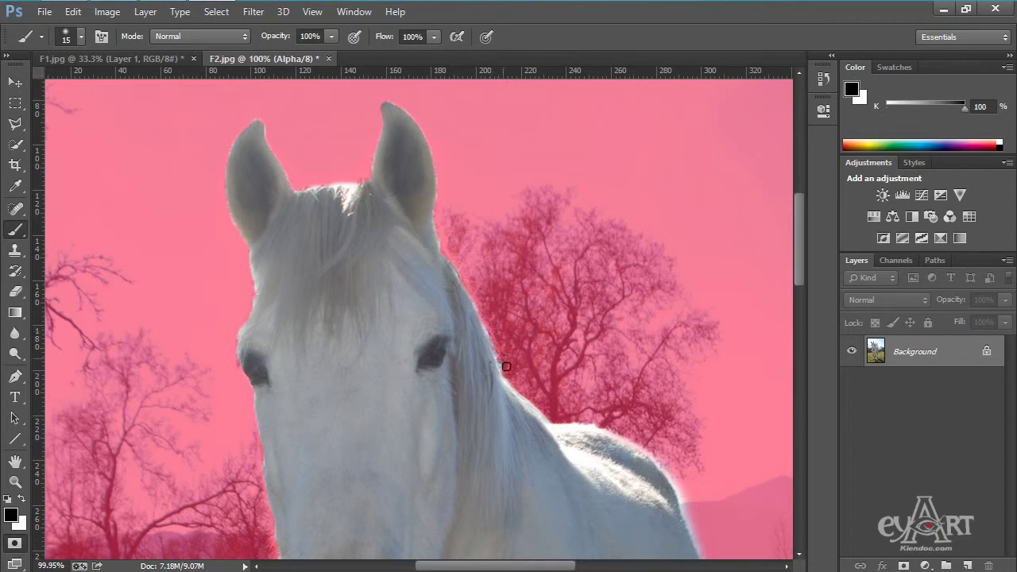
- Examine the mask around the head, muzzle whiskers, legs and tail strands, and over the whole horse
{"action": "scroll", "coordinate": [454, 325], "scroll_direction": "down", "scroll_amount": 3}
{"action": "scroll", "coordinate": [453, 325], "scroll_direction": "up", "scroll_amount": 3}
{"action": "scroll", "coordinate": [393, 432], "scroll_direction": "up", "scroll_amount": 3}
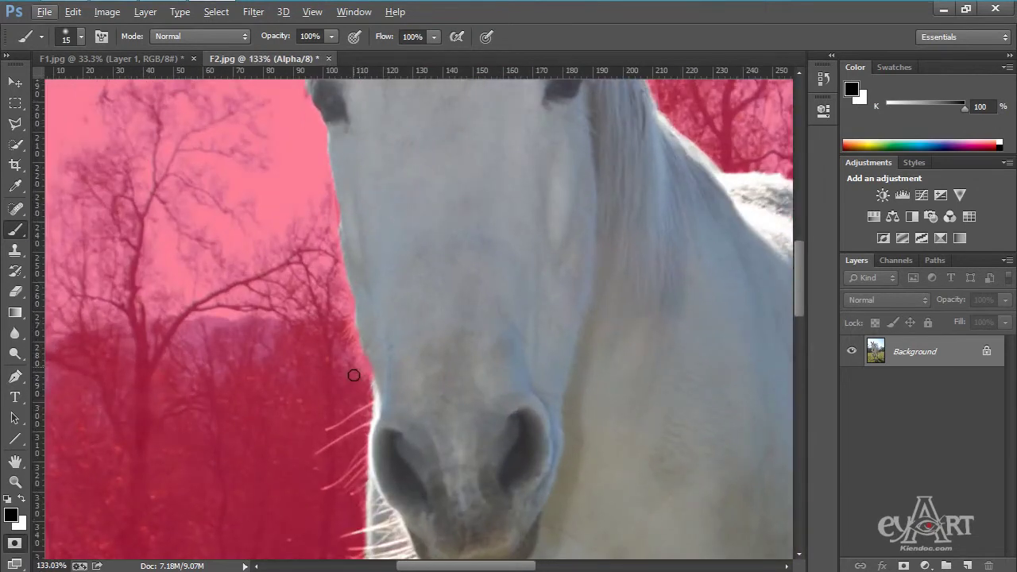
{"action": "scroll", "coordinate": [353, 375], "scroll_direction": "down", "scroll_amount": 6}
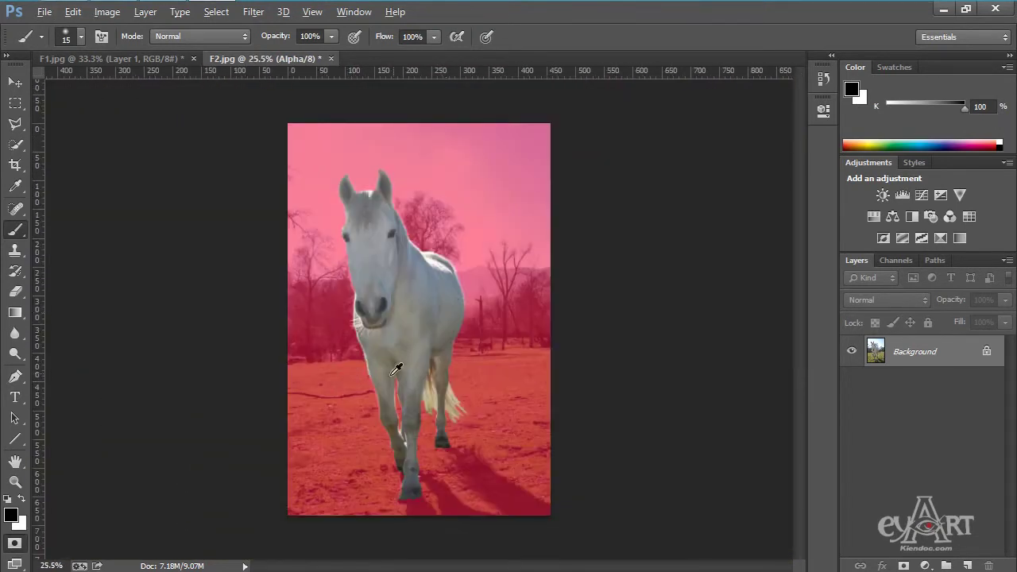
{"action": "scroll", "coordinate": [453, 300], "scroll_direction": "up", "scroll_amount": 1}
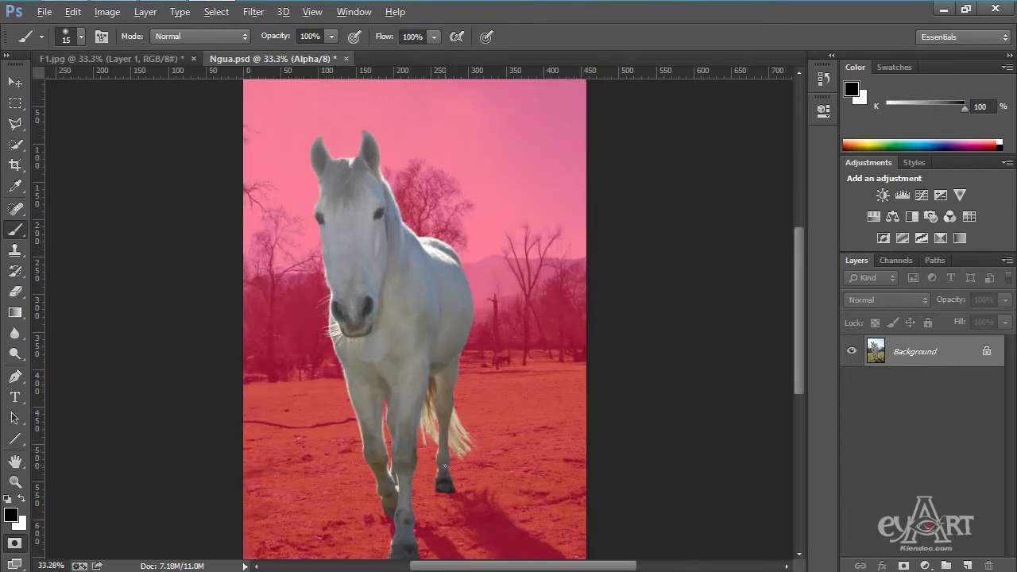
{"action": "scroll", "coordinate": [444, 467], "scroll_direction": "up", "scroll_amount": 8}
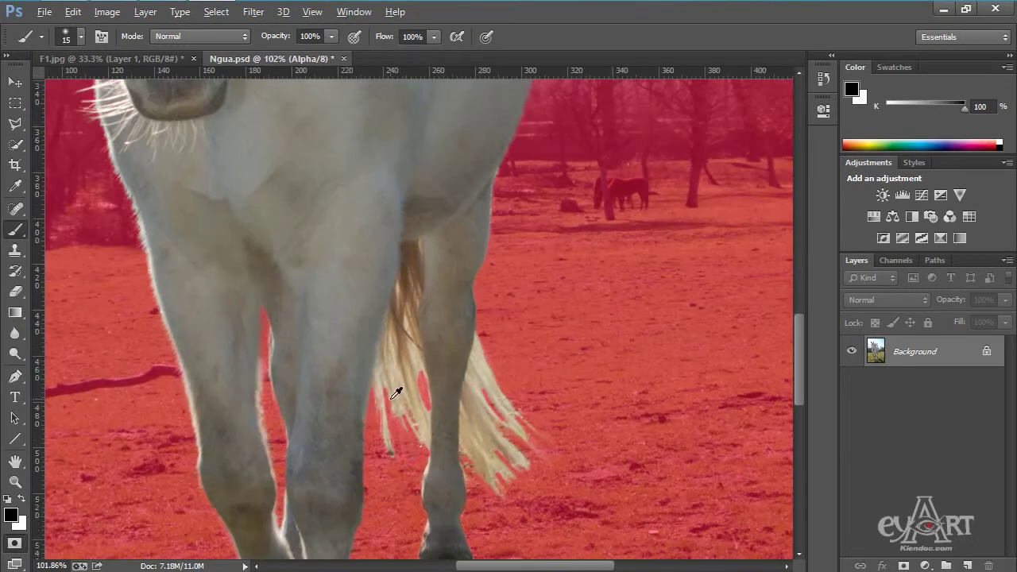
{"action": "scroll", "coordinate": [401, 441], "scroll_direction": "down", "scroll_amount": 4}
{"action": "scroll", "coordinate": [243, 195], "scroll_direction": "up", "scroll_amount": 5}
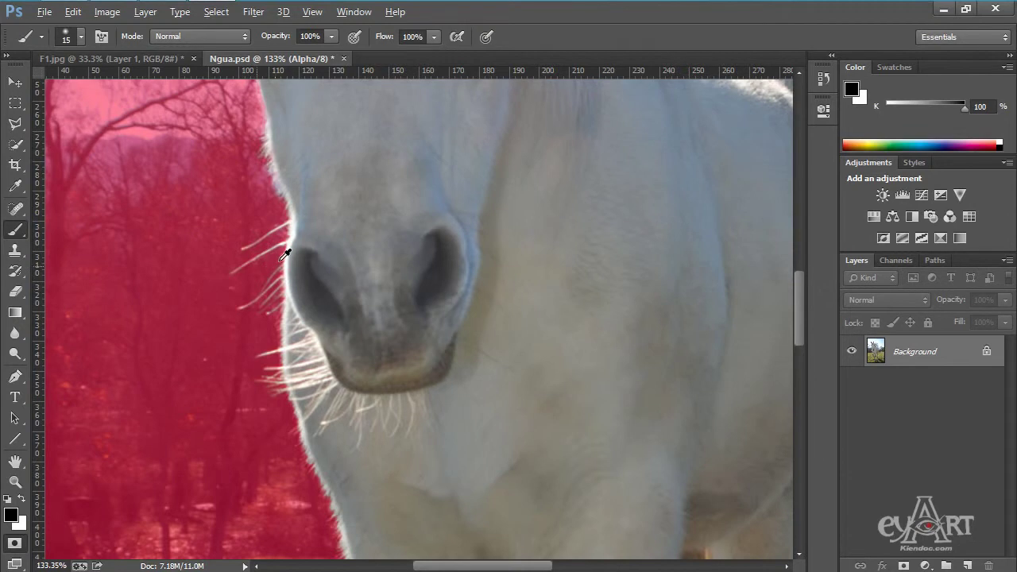
{"action": "scroll", "coordinate": [310, 302], "scroll_direction": "down", "scroll_amount": 5}
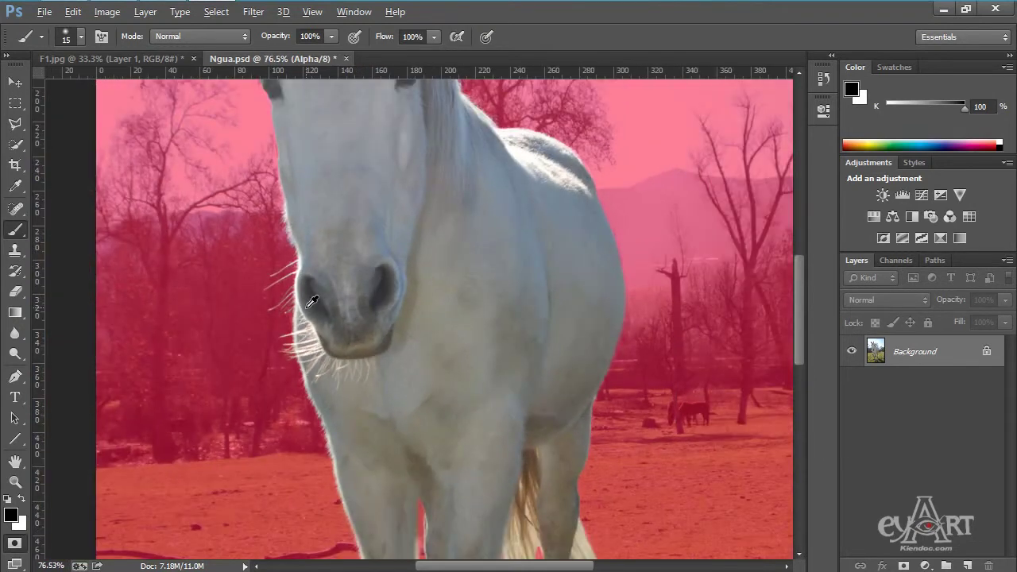
{"action": "scroll", "coordinate": [311, 301], "scroll_direction": "down", "scroll_amount": 3}
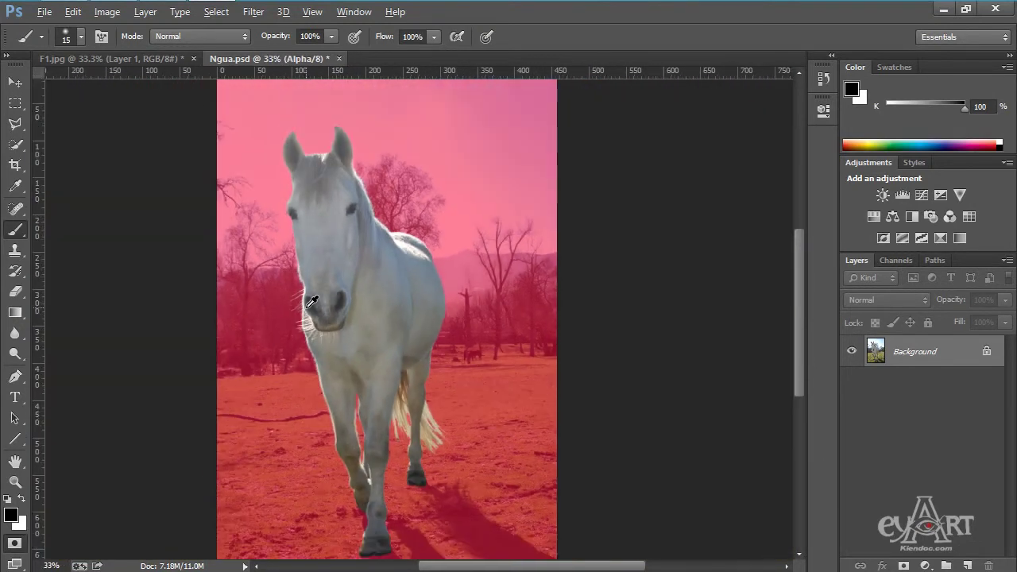
{"action": "key", "text": "alt"}
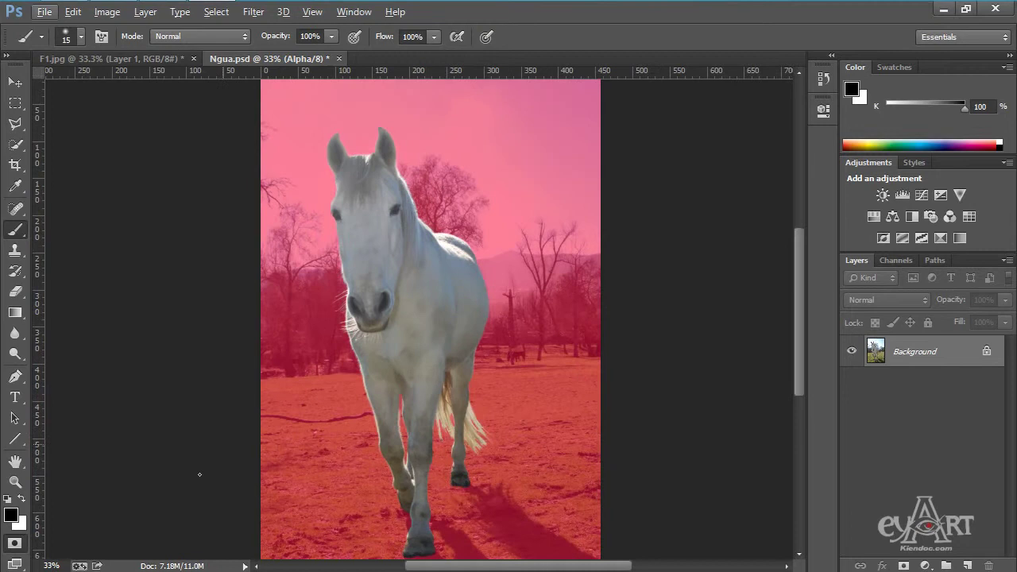
- Exit Quick Mask mode and turn the horse selection into a layer mask that hides the background
{"action": "left_click", "coordinate": [11, 546]}
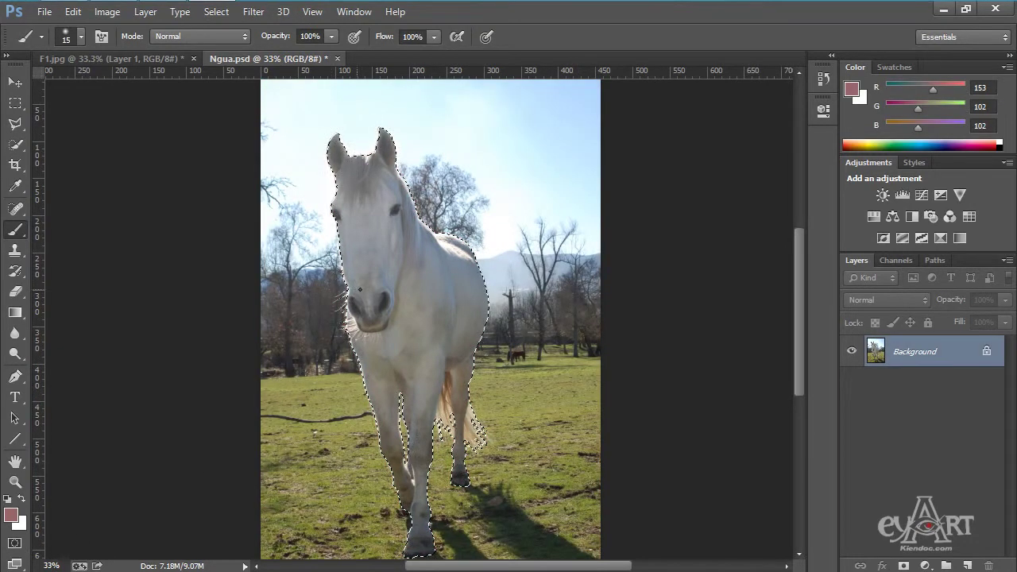
{"action": "key", "text": "v"}
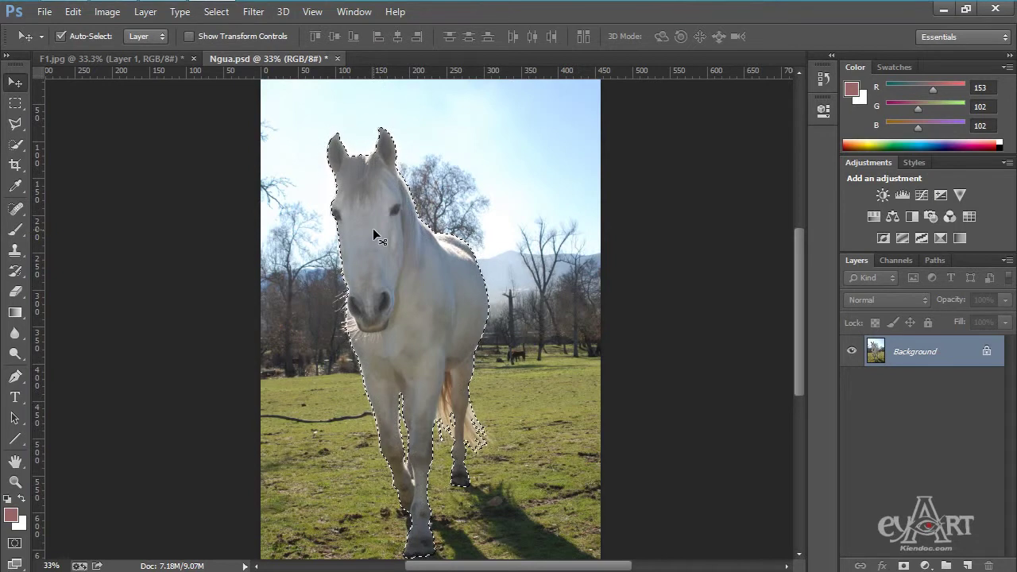
{"action": "left_click", "coordinate": [905, 567]}
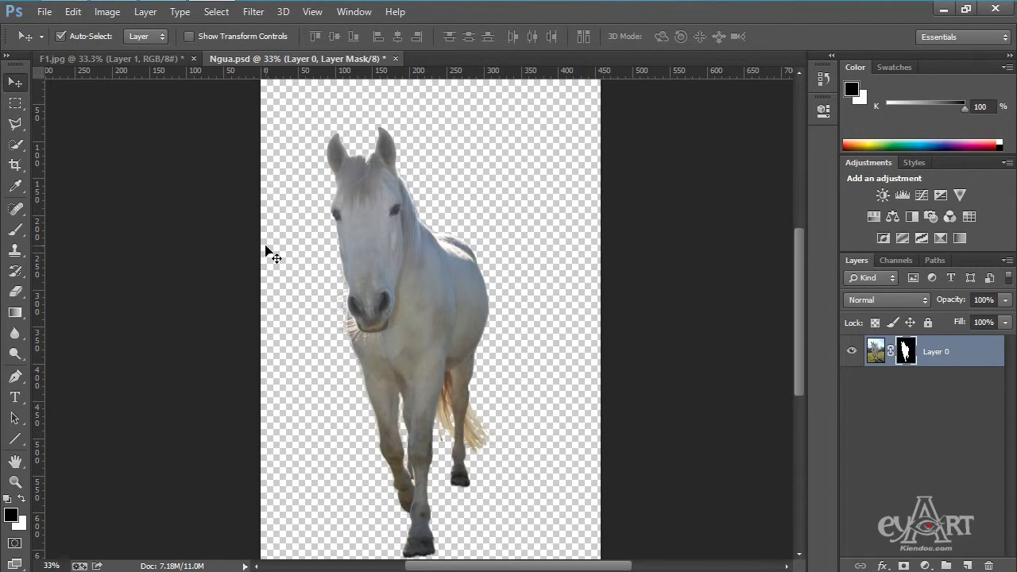
- Move the masked horse into the F1.jpg landscape document and position it in front of the swan
{"action": "left_click_drag", "start_coordinate": [378, 263], "coordinate": [367, 174]}
{"action": "left_click_drag", "start_coordinate": [463, 364], "coordinate": [387, 248]}
{"action": "left_click", "coordinate": [338, 355]}
{"action": "left_click_drag", "start_coordinate": [337, 355], "coordinate": [579, 278]}
{"action": "left_click_drag", "start_coordinate": [454, 255], "coordinate": [460, 325]}
{"action": "left_click_drag", "start_coordinate": [600, 291], "coordinate": [558, 257]}
{"action": "left_click", "coordinate": [435, 341]}
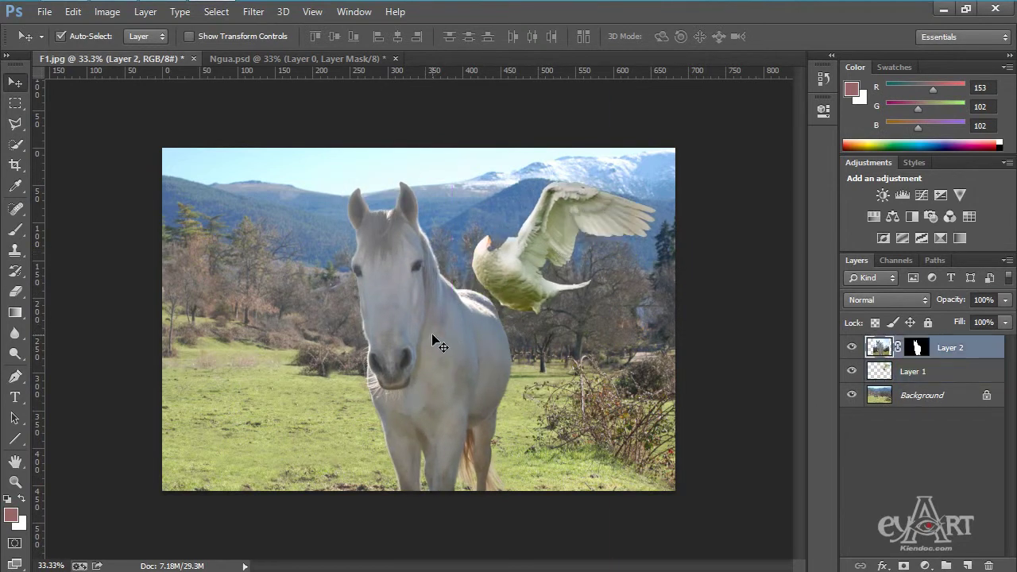
- Scale the horse layer to about 53% and position it so it stands on the grass
{"action": "key", "text": "ctrl+t"}
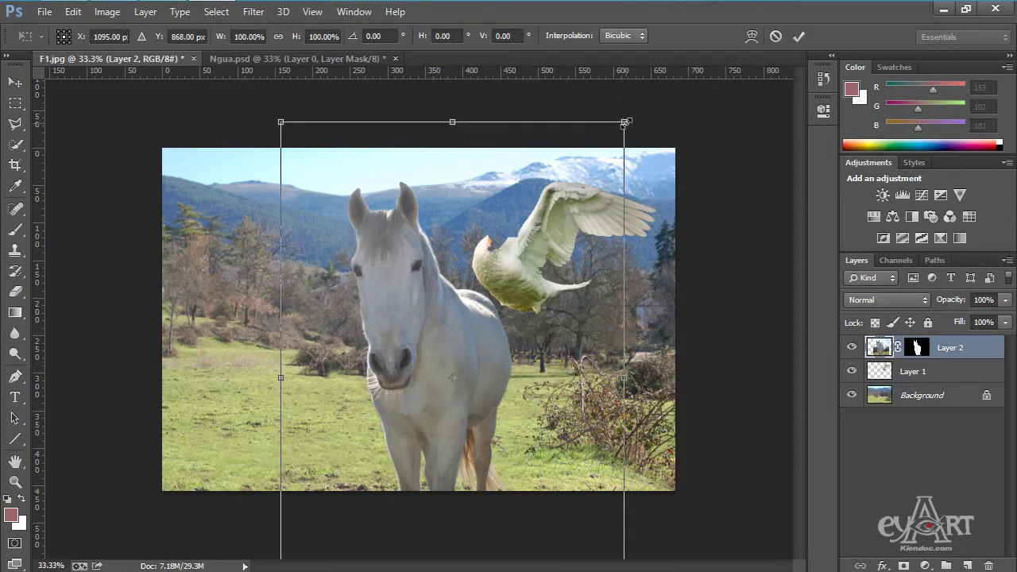
{"action": "left_click_drag", "start_coordinate": [626, 122], "coordinate": [548, 249]}
{"action": "left_click_drag", "start_coordinate": [438, 327], "coordinate": [410, 313]}
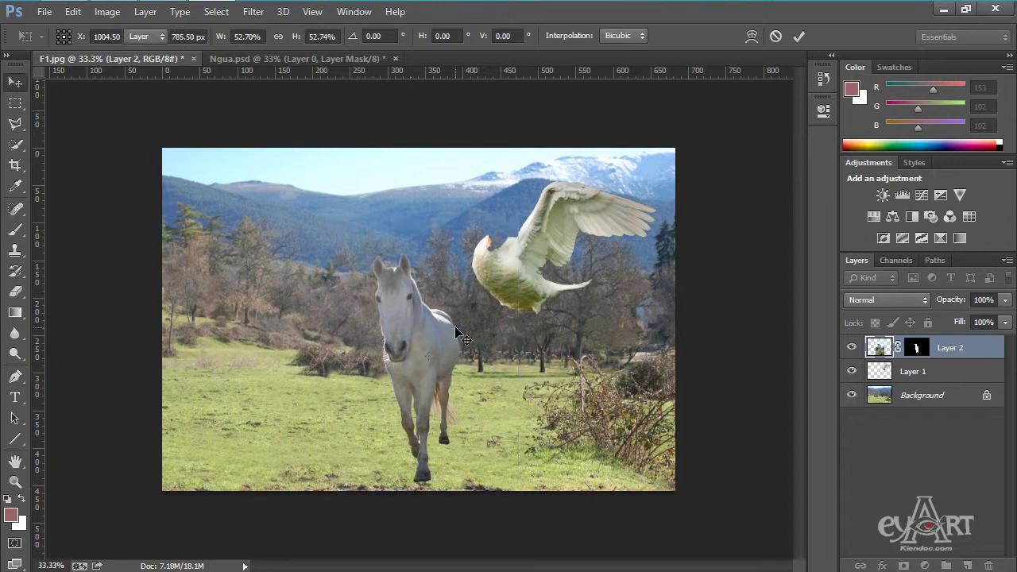
{"action": "key", "text": "Return"}
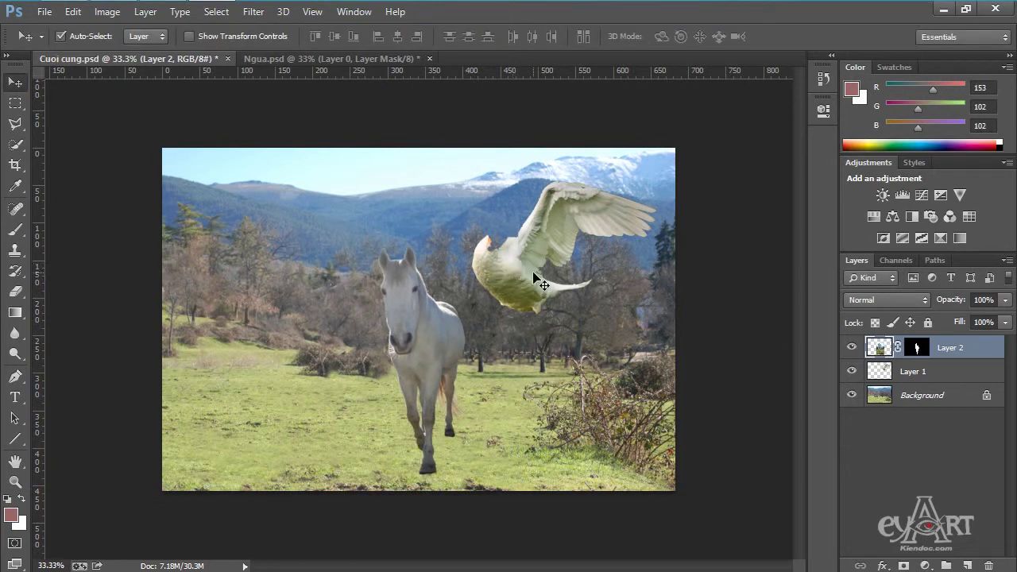
- Move the swan cut-out down and closer to the horse's back
{"action": "key", "text": "ctrl+0"}
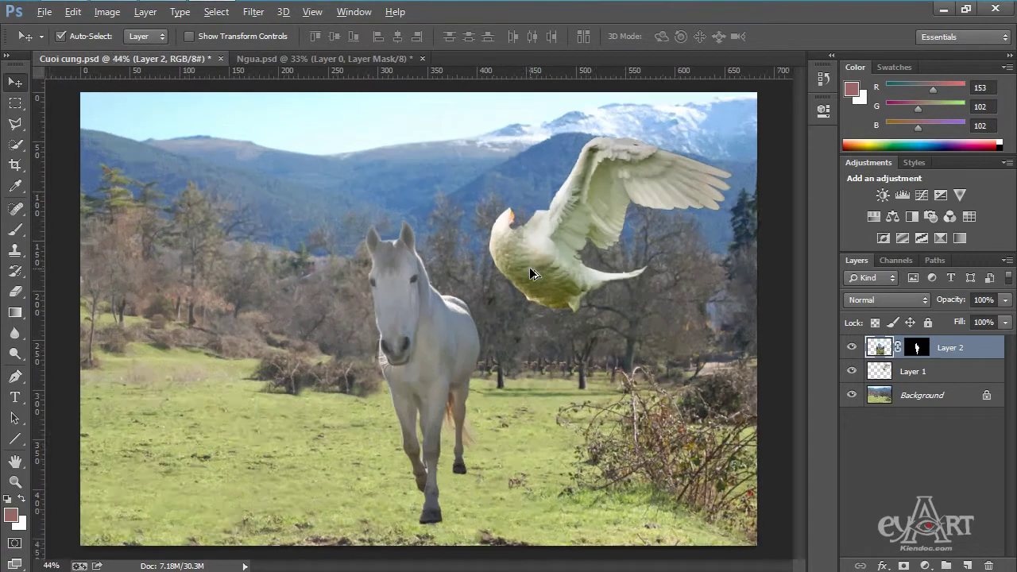
{"action": "scroll", "coordinate": [529, 267], "scroll_direction": "up", "scroll_amount": 3}
{"action": "left_click_drag", "start_coordinate": [559, 234], "coordinate": [488, 307]}
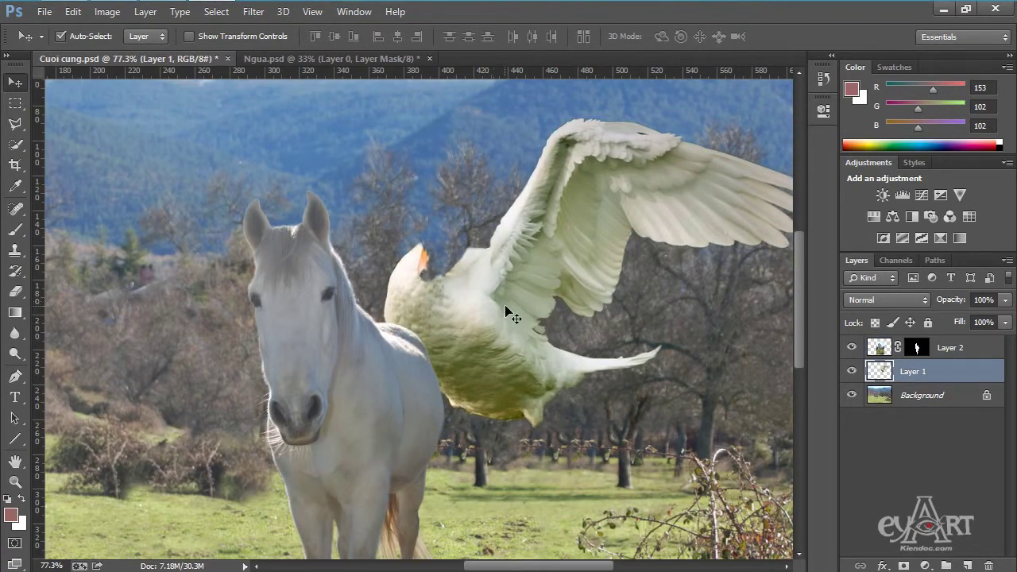
- Erase the swan's head and the front of its body on Layer 1 with a hard 55 px eraser
{"action": "left_click", "coordinate": [17, 292]}
{"action": "scroll", "coordinate": [489, 318], "scroll_direction": "up", "scroll_amount": 1}
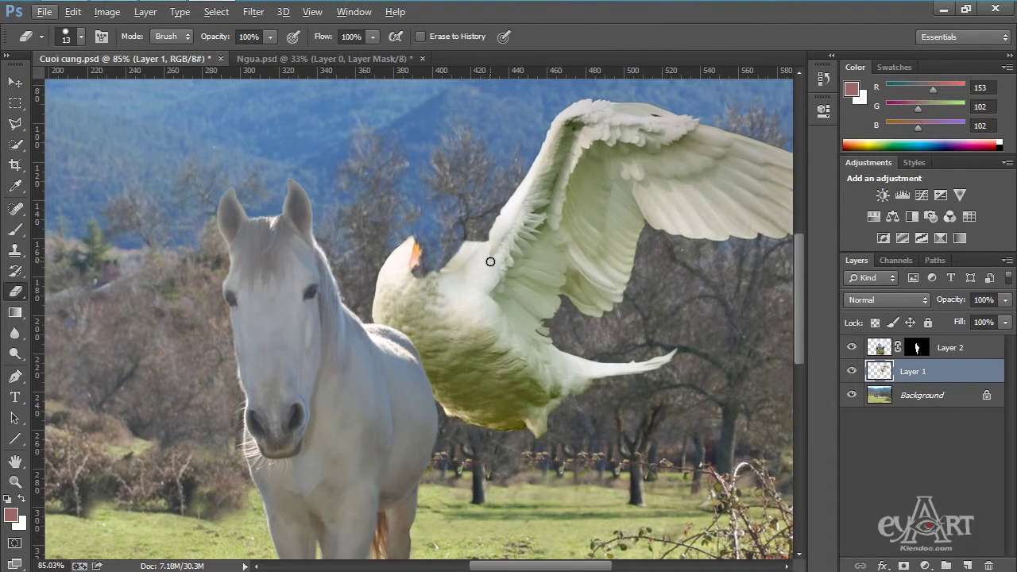
{"action": "right_click", "coordinate": [481, 284]}
{"action": "left_click_drag", "start_coordinate": [574, 321], "coordinate": [592, 321]}
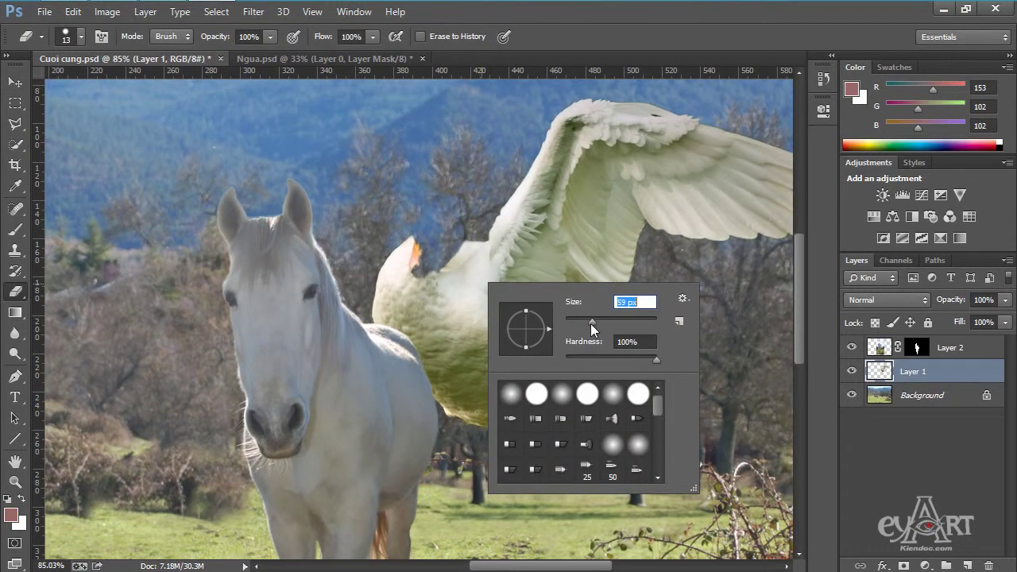
{"action": "key", "text": "Return"}
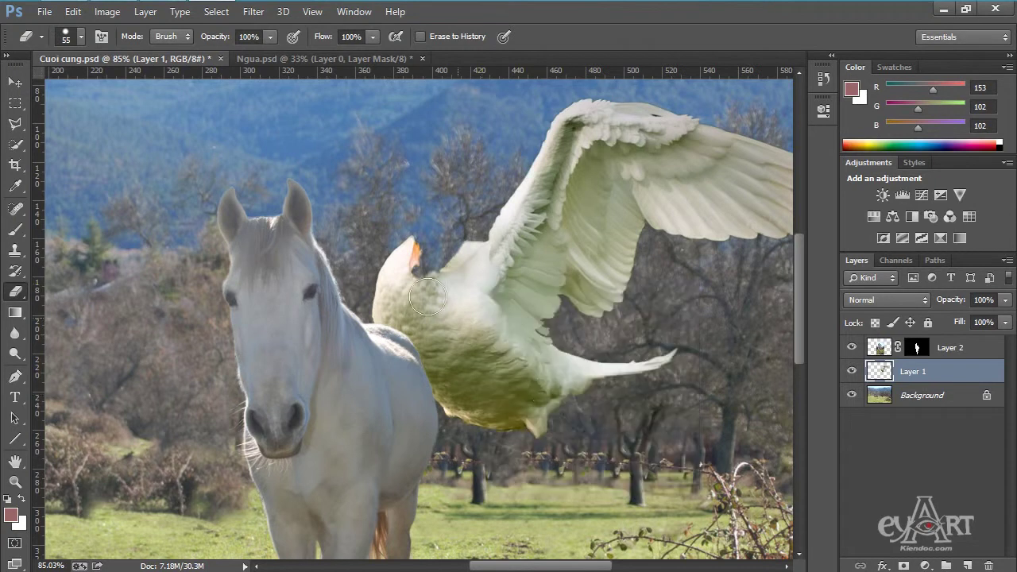
{"action": "mouse_move", "coordinate": [407, 254]}
{"action": "left_mouse_down"}
{"action": "mouse_move", "coordinate": [391, 286]}
{"action": "mouse_move", "coordinate": [392, 352]}
{"action": "left_mouse_up"}
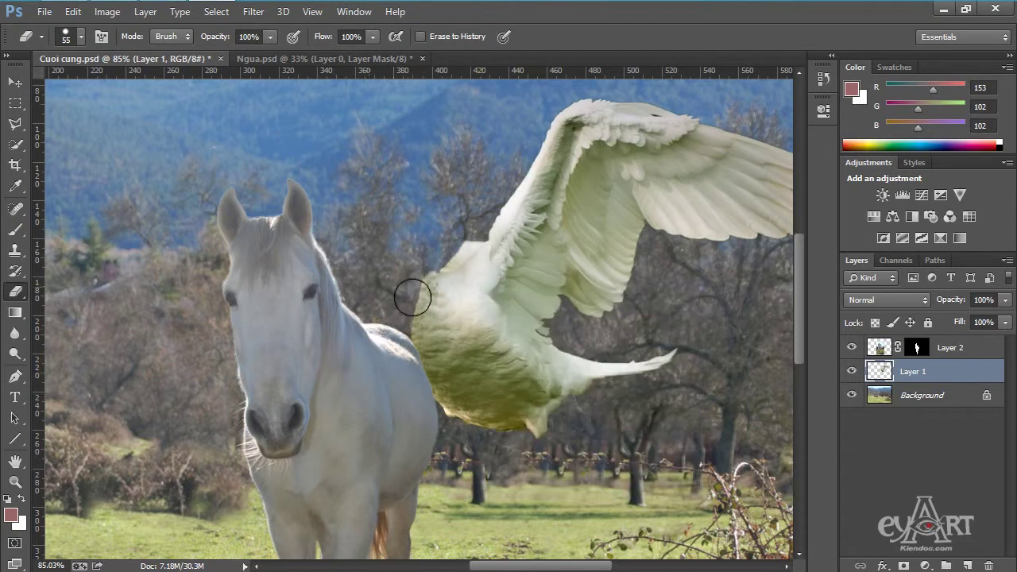
{"action": "left_click_drag", "start_coordinate": [410, 294], "coordinate": [493, 417]}
- Erase the rest of the swan's body and tail so that only the wing is left
{"action": "scroll", "coordinate": [530, 359], "scroll_direction": "up", "scroll_amount": 3}
{"action": "mouse_move", "coordinate": [749, 357]}
{"action": "left_mouse_down"}
{"action": "mouse_move", "coordinate": [559, 379]}
{"action": "mouse_move", "coordinate": [462, 311]}
{"action": "mouse_move", "coordinate": [420, 266]}
{"action": "mouse_move", "coordinate": [413, 211]}
{"action": "mouse_move", "coordinate": [440, 170]}
{"action": "left_mouse_up"}
{"action": "mouse_move", "coordinate": [365, 213]}
{"action": "left_mouse_down"}
{"action": "mouse_move", "coordinate": [581, 447]}
{"action": "mouse_move", "coordinate": [579, 413]}
{"action": "mouse_move", "coordinate": [482, 447]}
{"action": "mouse_move", "coordinate": [490, 483]}
{"action": "mouse_move", "coordinate": [376, 297]}
{"action": "mouse_move", "coordinate": [483, 487]}
{"action": "mouse_move", "coordinate": [418, 415]}
{"action": "mouse_move", "coordinate": [468, 394]}
{"action": "left_mouse_up"}
{"action": "scroll", "coordinate": [613, 327], "scroll_direction": "up", "scroll_amount": 2}
{"action": "mouse_move", "coordinate": [613, 325]}
{"action": "left_mouse_down"}
{"action": "mouse_move", "coordinate": [587, 357]}
{"action": "mouse_move", "coordinate": [563, 364]}
{"action": "mouse_move", "coordinate": [467, 331]}
{"action": "mouse_move", "coordinate": [420, 292]}
{"action": "mouse_move", "coordinate": [494, 342]}
{"action": "mouse_move", "coordinate": [396, 270]}
{"action": "mouse_move", "coordinate": [368, 229]}
{"action": "mouse_move", "coordinate": [392, 181]}
{"action": "mouse_move", "coordinate": [379, 154]}
{"action": "mouse_move", "coordinate": [407, 141]}
{"action": "mouse_move", "coordinate": [378, 163]}
{"action": "mouse_move", "coordinate": [367, 203]}
{"action": "left_mouse_up"}
{"action": "scroll", "coordinate": [381, 317], "scroll_direction": "down", "scroll_amount": 6}
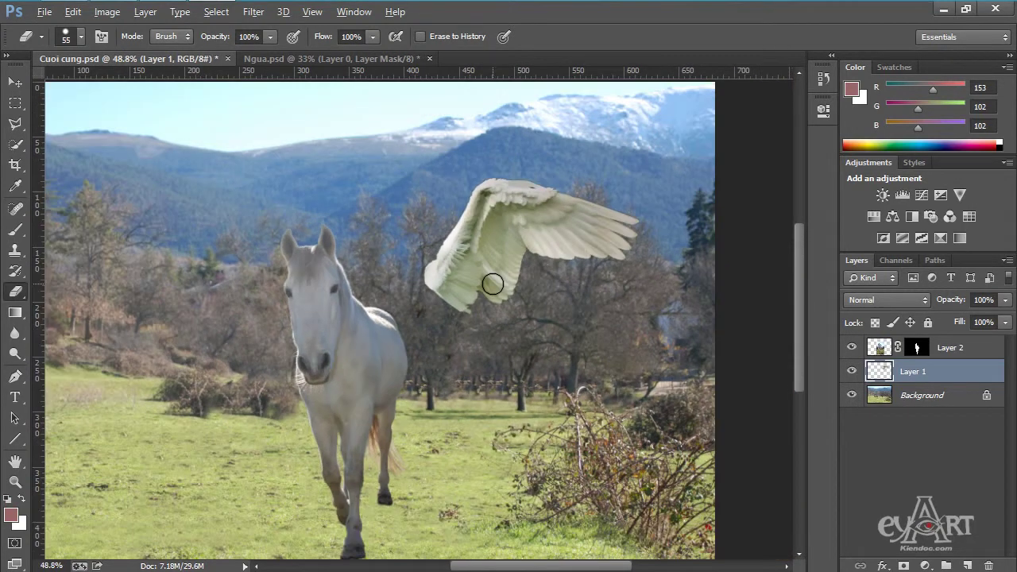
- Nudge the horse slightly to the right and place a vertical guide through its face
{"action": "key", "text": "v"}
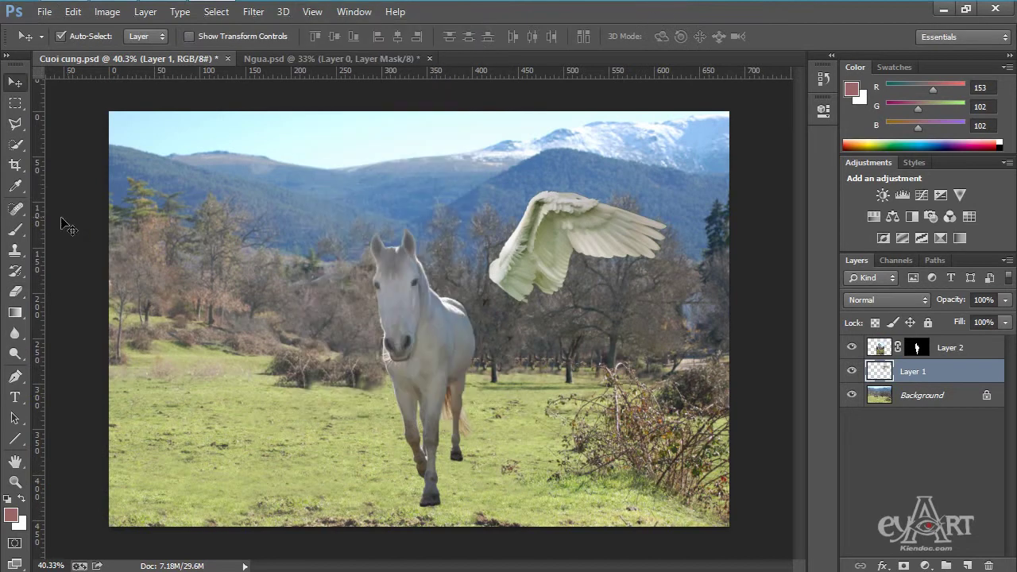
{"action": "left_click_drag", "start_coordinate": [434, 351], "coordinate": [440, 354]}
{"action": "left_click_drag", "start_coordinate": [40, 315], "coordinate": [400, 285]}
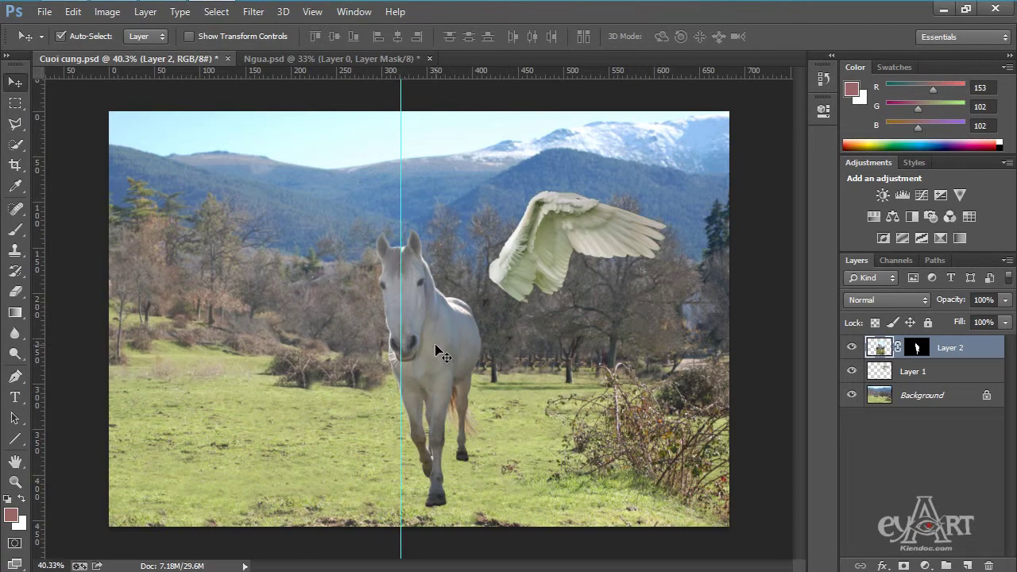
- Rotate the horse on Layer 2 clockwise by about 2.4° so it stands more upright, and hide the guides
{"action": "key", "text": "ctrl+t"}
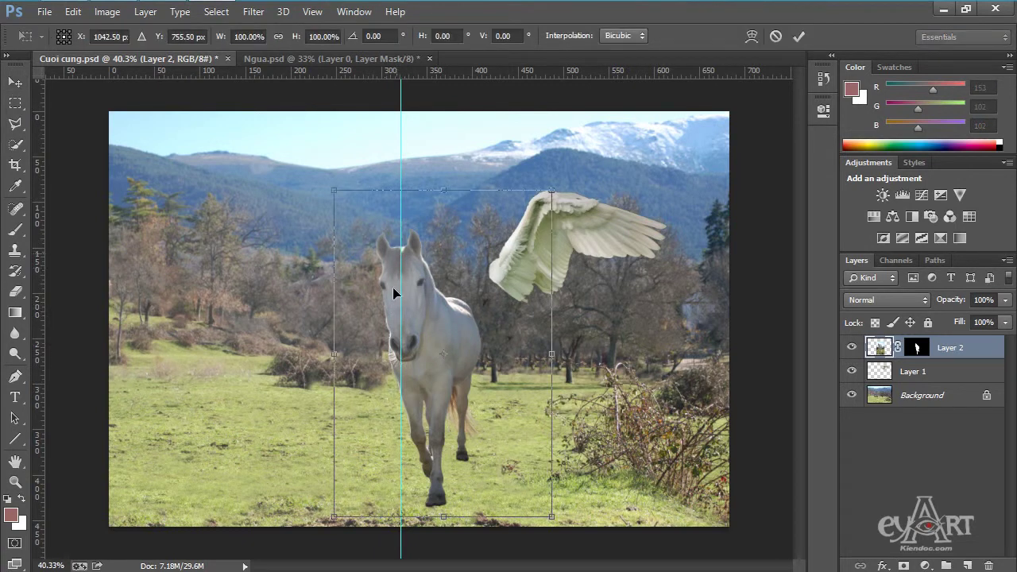
{"action": "left_click_drag", "start_coordinate": [562, 182], "coordinate": [566, 193]}
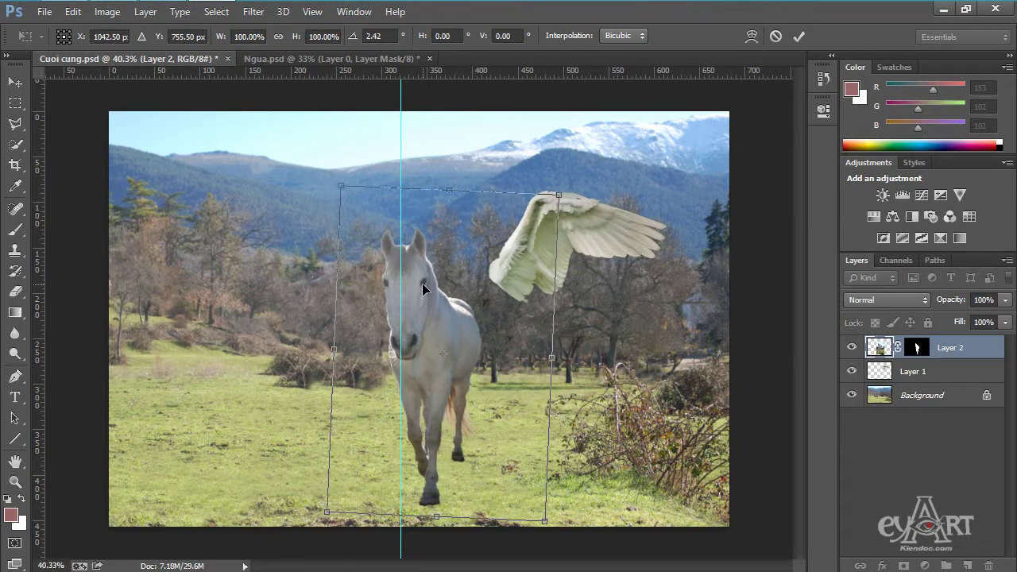
{"action": "key", "text": "Return"}
{"action": "key", "text": "e"}
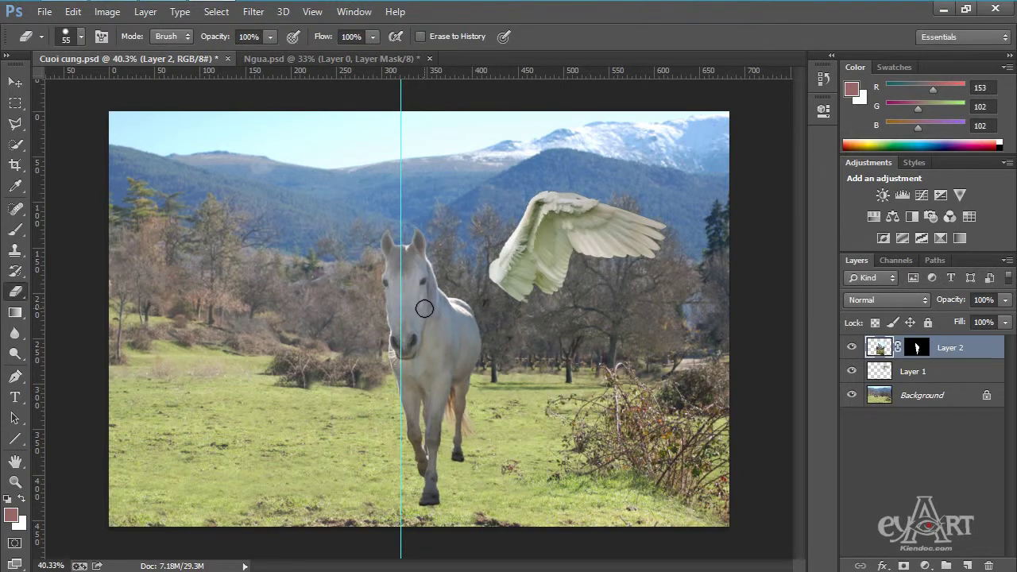
{"action": "key", "text": "ctrl+semicolon"}
- Duplicate the wing to the other side of the horse, flip the copy horizontally and fit it behind the horse's shoulder
{"action": "key", "text": "v"}
{"action": "mouse_move", "coordinate": [516, 256]}
{"action": "left_mouse_down"}
{"action": "mouse_move", "coordinate": [480, 280]}
{"action": "mouse_move", "coordinate": [500, 286]}
{"action": "mouse_move", "coordinate": [528, 270]}
{"action": "mouse_move", "coordinate": [314, 286]}
{"action": "mouse_move", "coordinate": [307, 296]}
{"action": "left_mouse_up"}
{"action": "key", "text": "ctrl+t"}
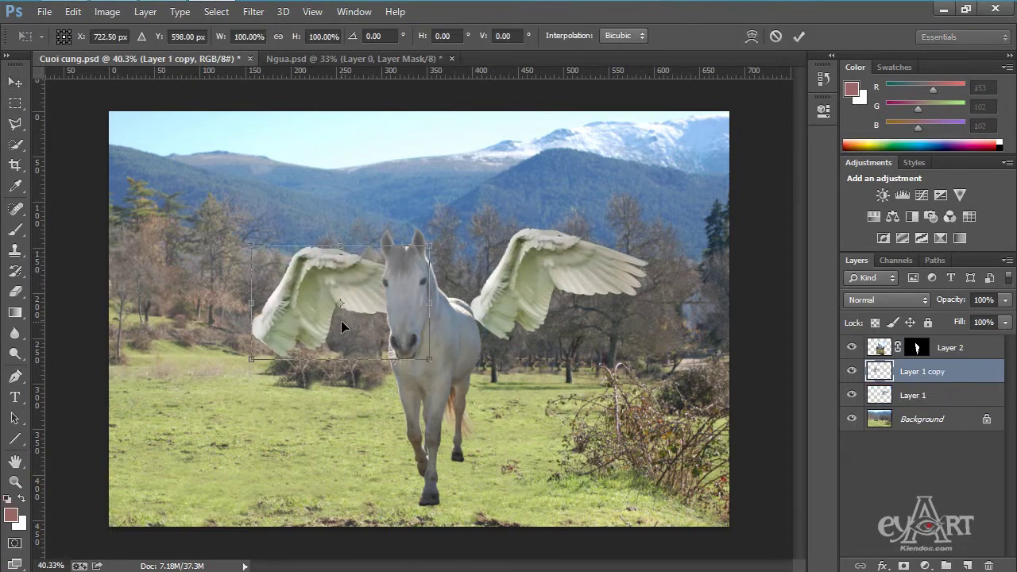
{"action": "right_click", "coordinate": [325, 286]}
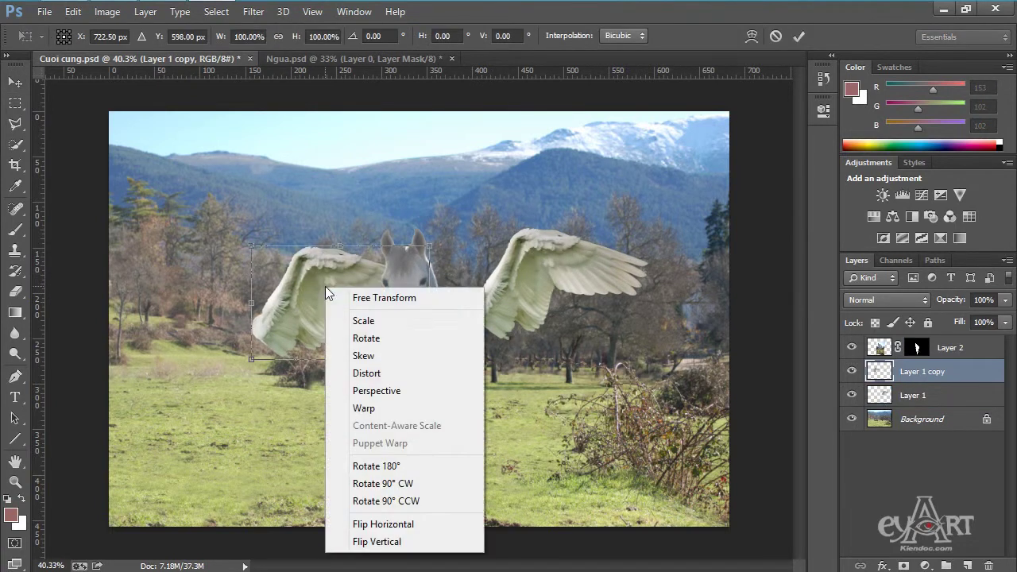
{"action": "left_click", "coordinate": [376, 526]}
{"action": "key", "text": "Return"}
{"action": "left_click_drag", "start_coordinate": [365, 281], "coordinate": [343, 284]}
- Move the original wing closer to the horse's back and place Layer 1 above Layer 2 in the layer order
{"action": "mouse_move", "coordinate": [496, 296]}
{"action": "left_mouse_down"}
{"action": "mouse_move", "coordinate": [472, 304]}
{"action": "mouse_move", "coordinate": [487, 304]}
{"action": "left_mouse_up"}
{"action": "left_click_drag", "start_coordinate": [914, 395], "coordinate": [960, 342]}
{"action": "left_click_drag", "start_coordinate": [499, 296], "coordinate": [496, 297]}
- Enlarge the original wing on Layer 1 slightly with Free Transform, extending it up and outward from the horse's back
{"action": "key", "text": "ctrl+t"}
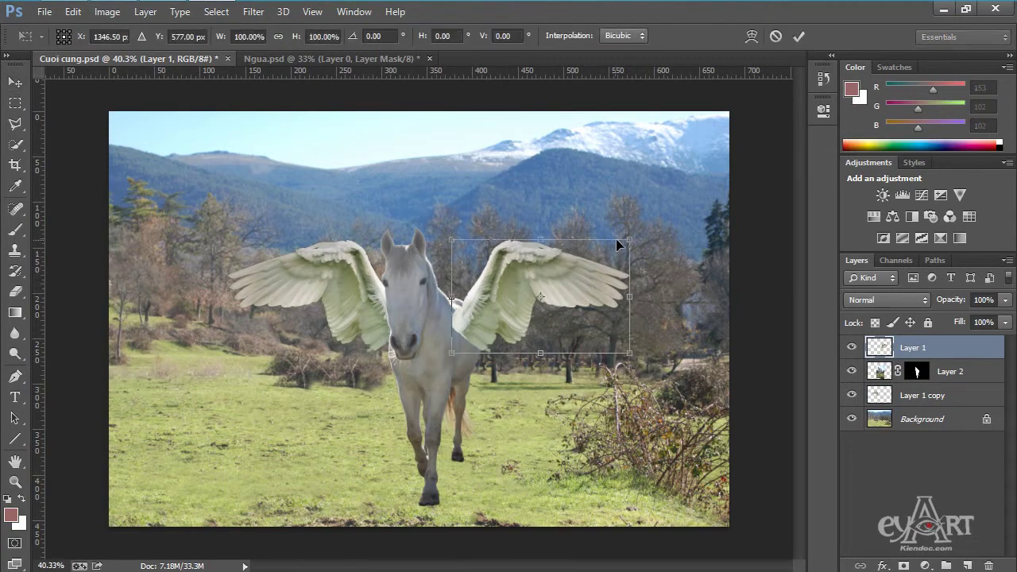
{"action": "left_click_drag", "start_coordinate": [629, 239], "coordinate": [641, 228]}
{"action": "key", "text": "Return"}
- Scale the flipped wing on Layer 1 copy down to about 96% with Free Transform
{"action": "left_click", "coordinate": [363, 290]}
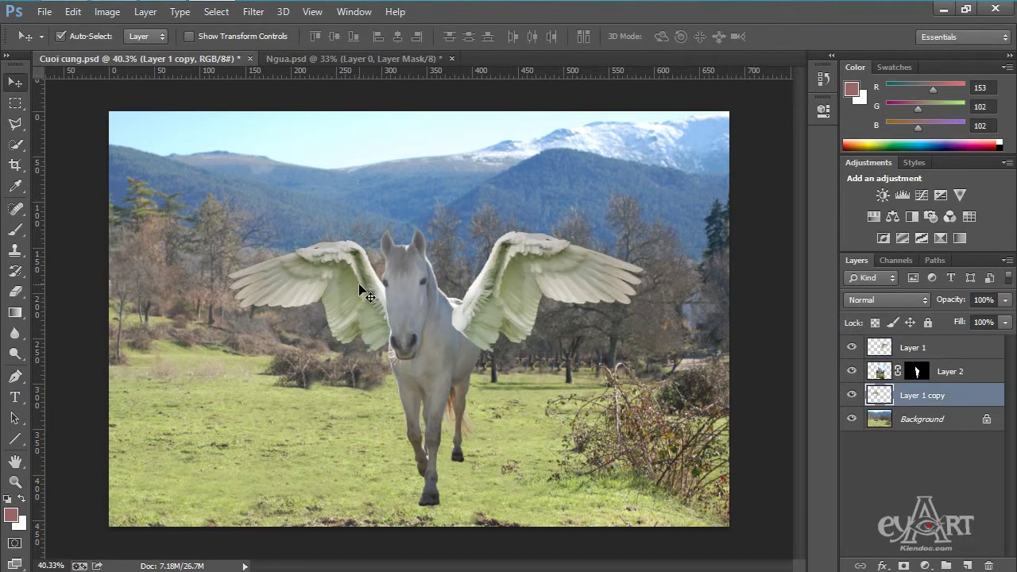
{"action": "key", "text": "ctrl+t"}
{"action": "left_click_drag", "start_coordinate": [228, 240], "coordinate": [236, 243]}
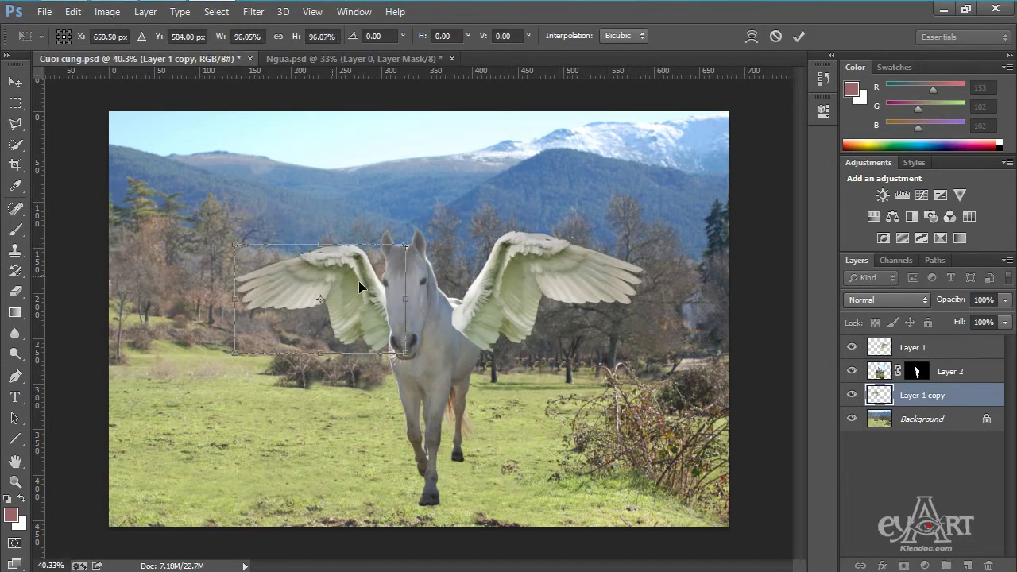
{"action": "key", "text": "Return"}
- Nudge the wing on Layer 1 slightly toward the horse and scale it up to about 102.5%
{"action": "scroll", "coordinate": [499, 308], "scroll_direction": "up", "scroll_amount": 2}
{"action": "left_click_drag", "start_coordinate": [499, 310], "coordinate": [496, 311]}
{"action": "key", "text": "ctrl+t"}
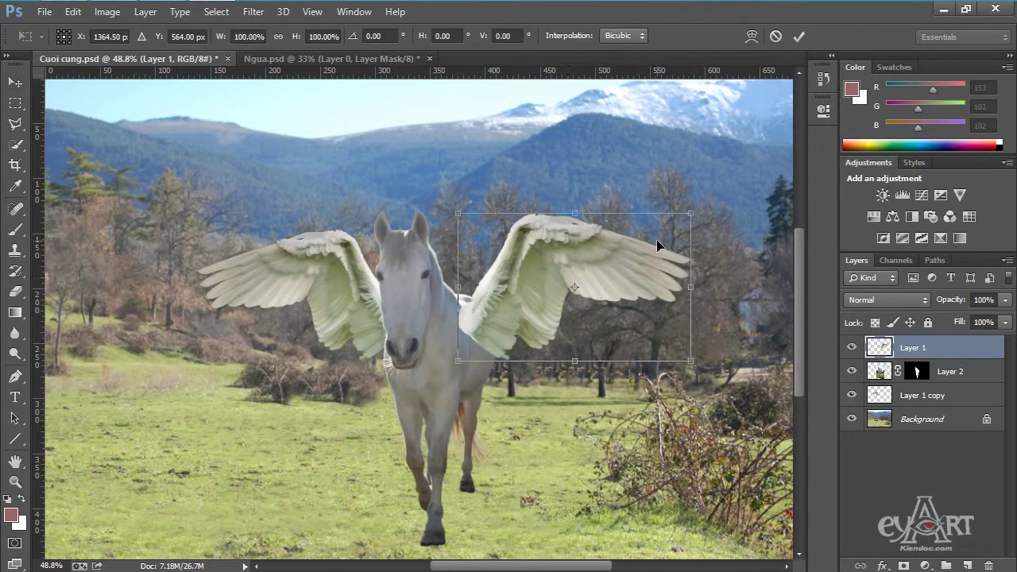
{"action": "left_click_drag", "start_coordinate": [690, 216], "coordinate": [695, 212]}
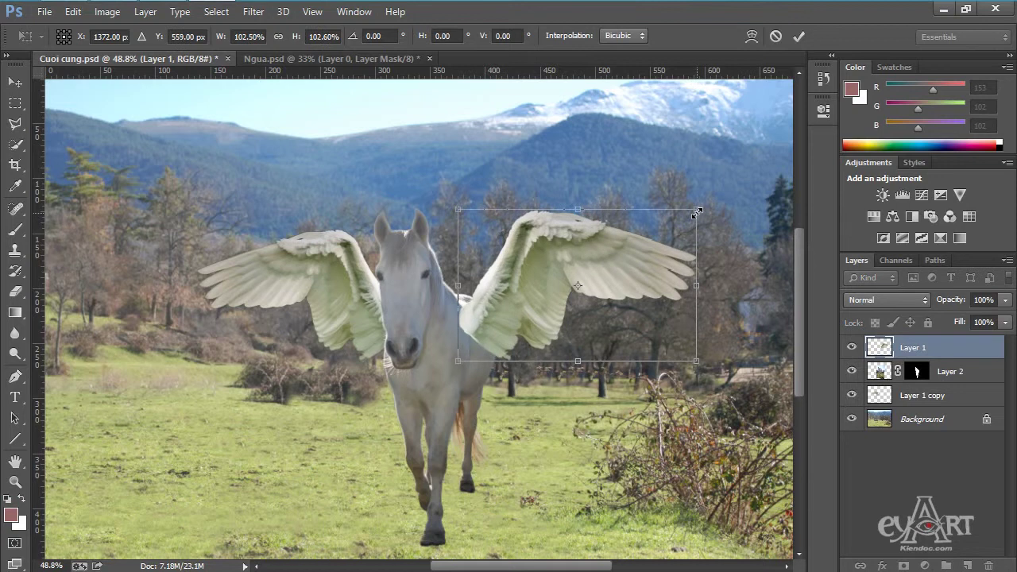
{"action": "key", "text": "Return"}
- Start Puppet Warp on Layer 1 copy and pin the wing at its upper bend, its base by the shoulder and its outer feathers
{"action": "left_click", "coordinate": [346, 285]}
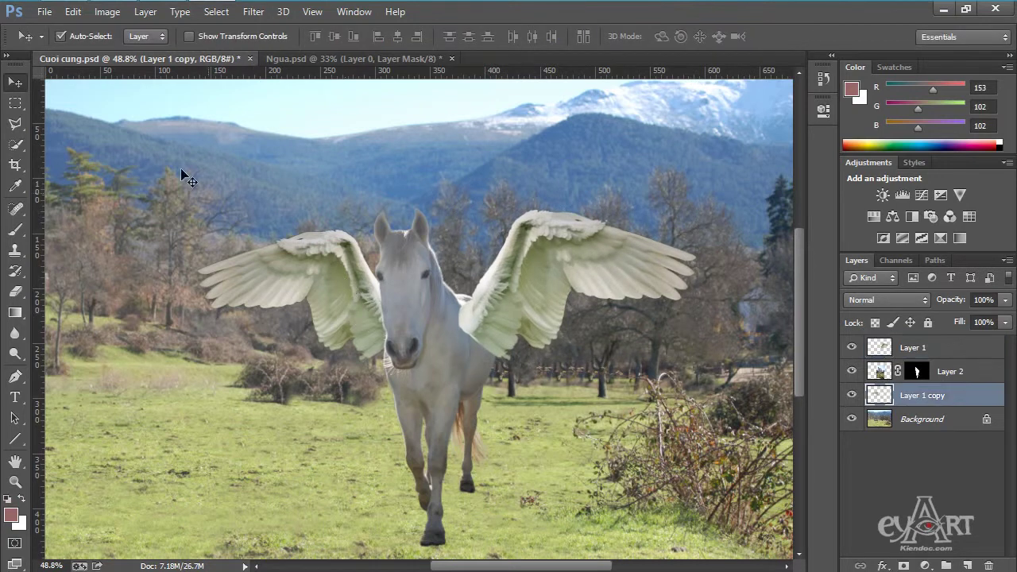
{"action": "left_click", "coordinate": [72, 12]}
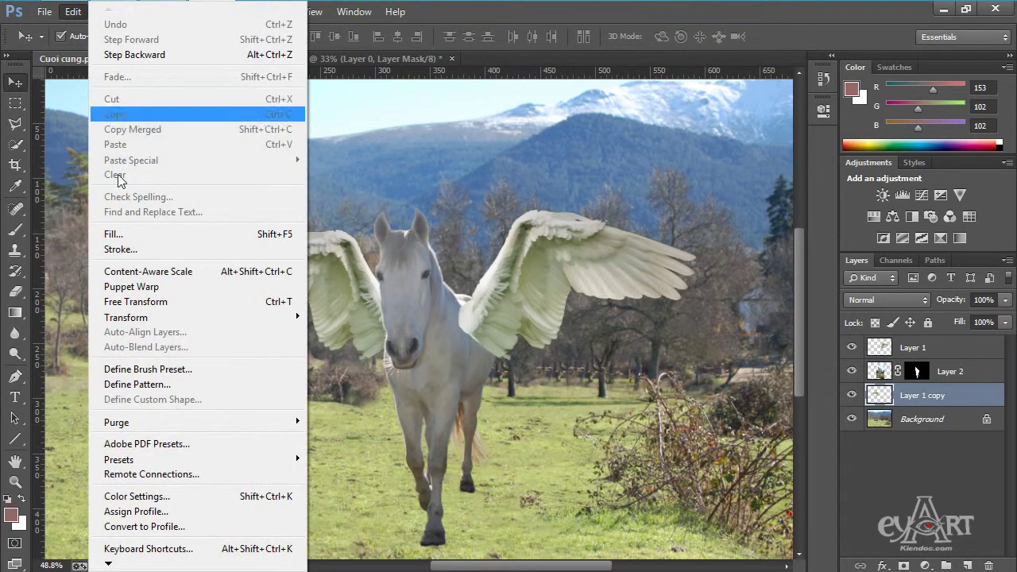
{"action": "left_click", "coordinate": [162, 289]}
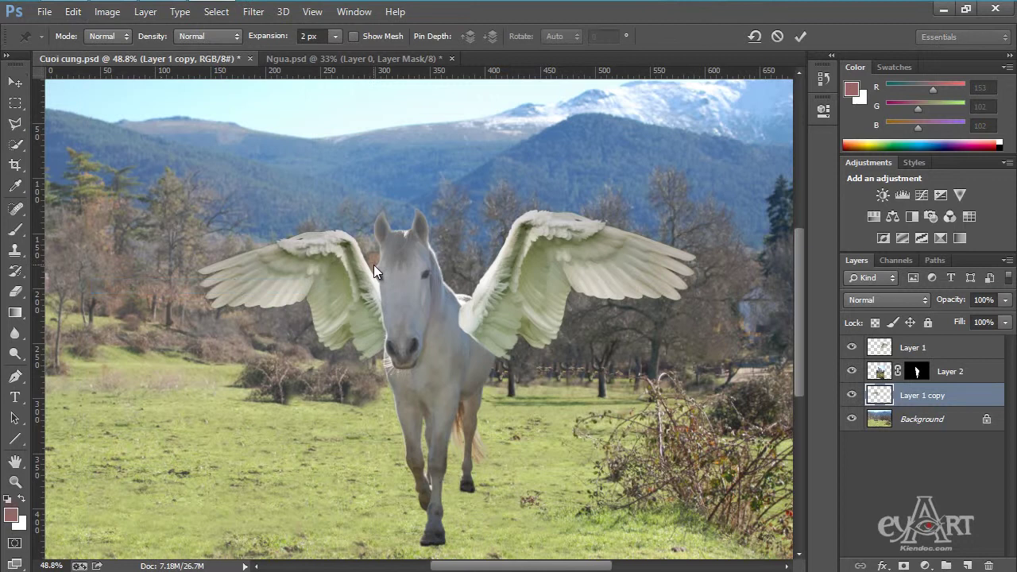
{"action": "left_click", "coordinate": [322, 276]}
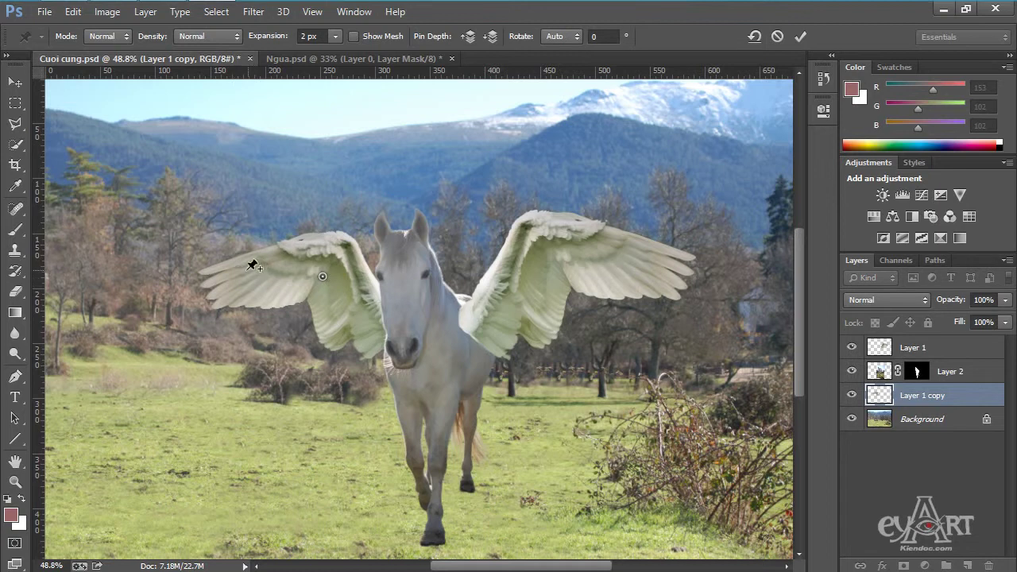
{"action": "key", "text": "Delete"}
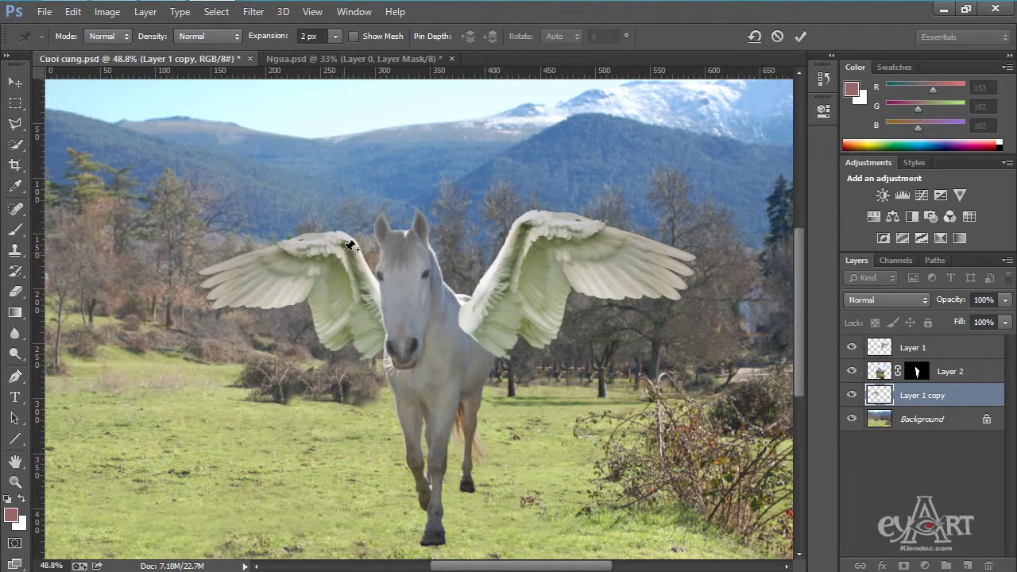
{"action": "left_click", "coordinate": [340, 244]}
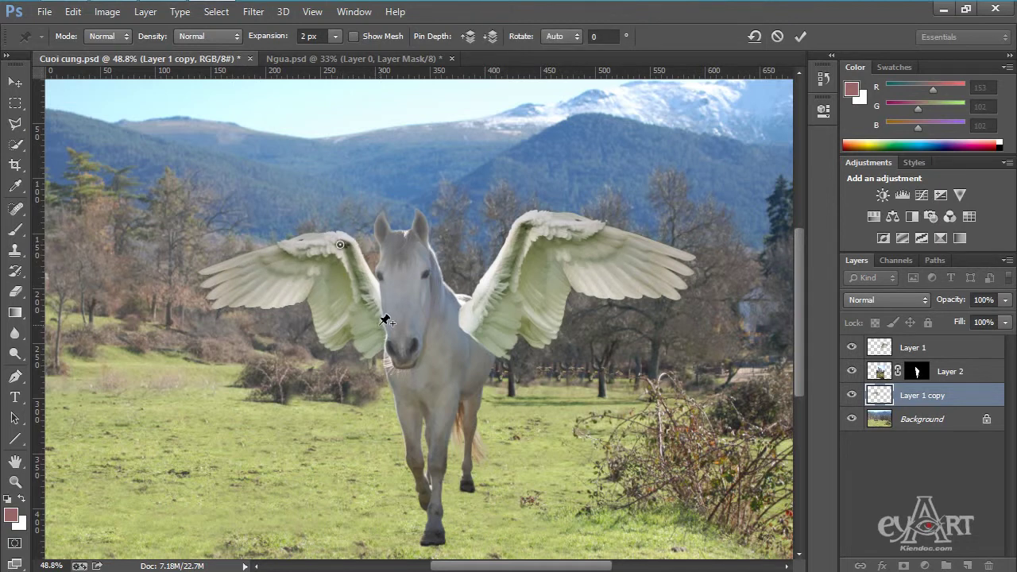
{"action": "left_click", "coordinate": [378, 324]}
{"action": "left_click", "coordinate": [269, 266]}
- Pull the outer-feather and upper-bend pins slightly down to lower the wing, and apply the Puppet Warp
{"action": "left_click_drag", "start_coordinate": [270, 265], "coordinate": [275, 277]}
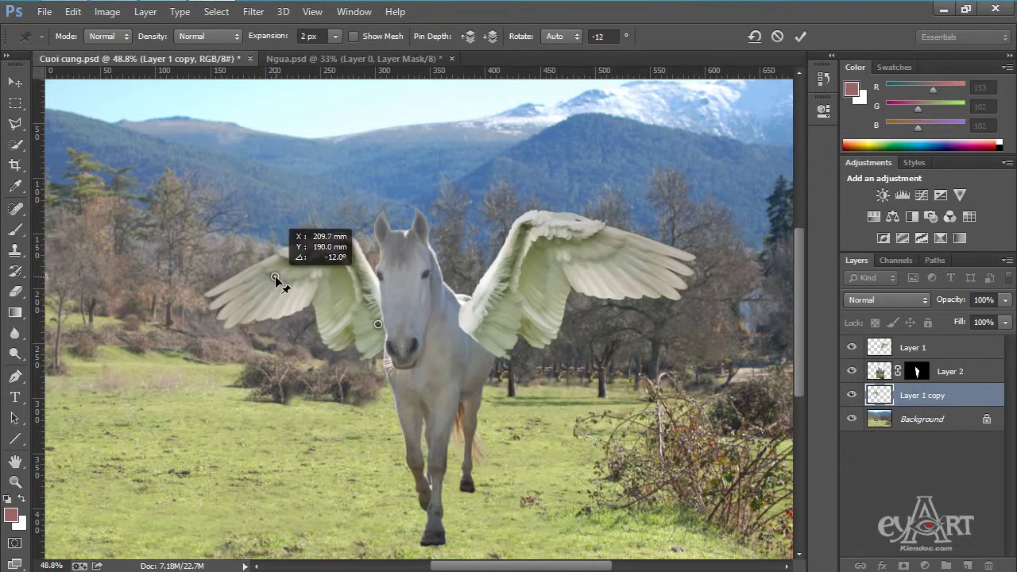
{"action": "left_click", "coordinate": [340, 243]}
{"action": "left_click_drag", "start_coordinate": [341, 245], "coordinate": [339, 251]}
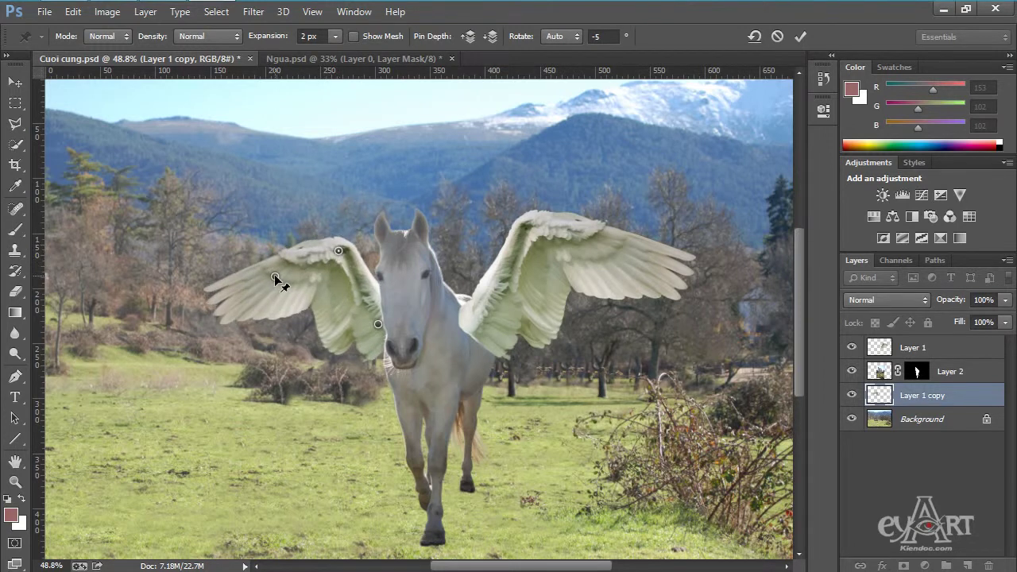
{"action": "left_click_drag", "start_coordinate": [276, 278], "coordinate": [276, 280]}
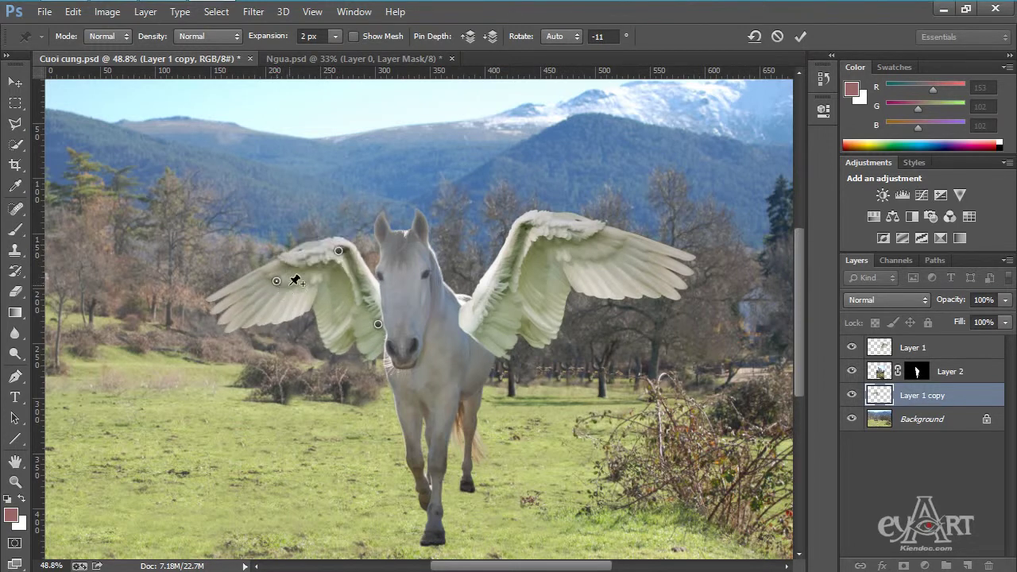
{"action": "left_click", "coordinate": [804, 35]}
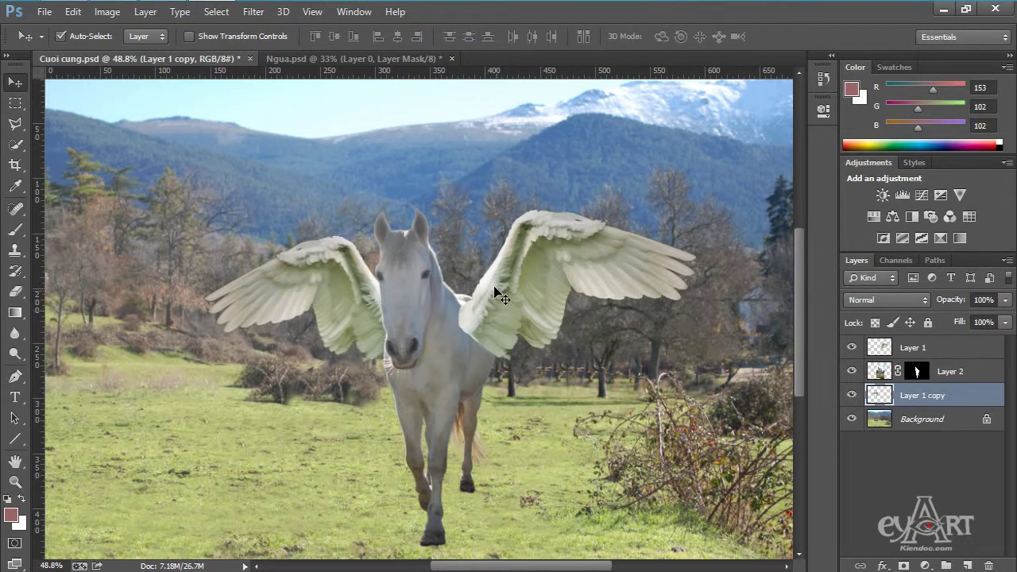